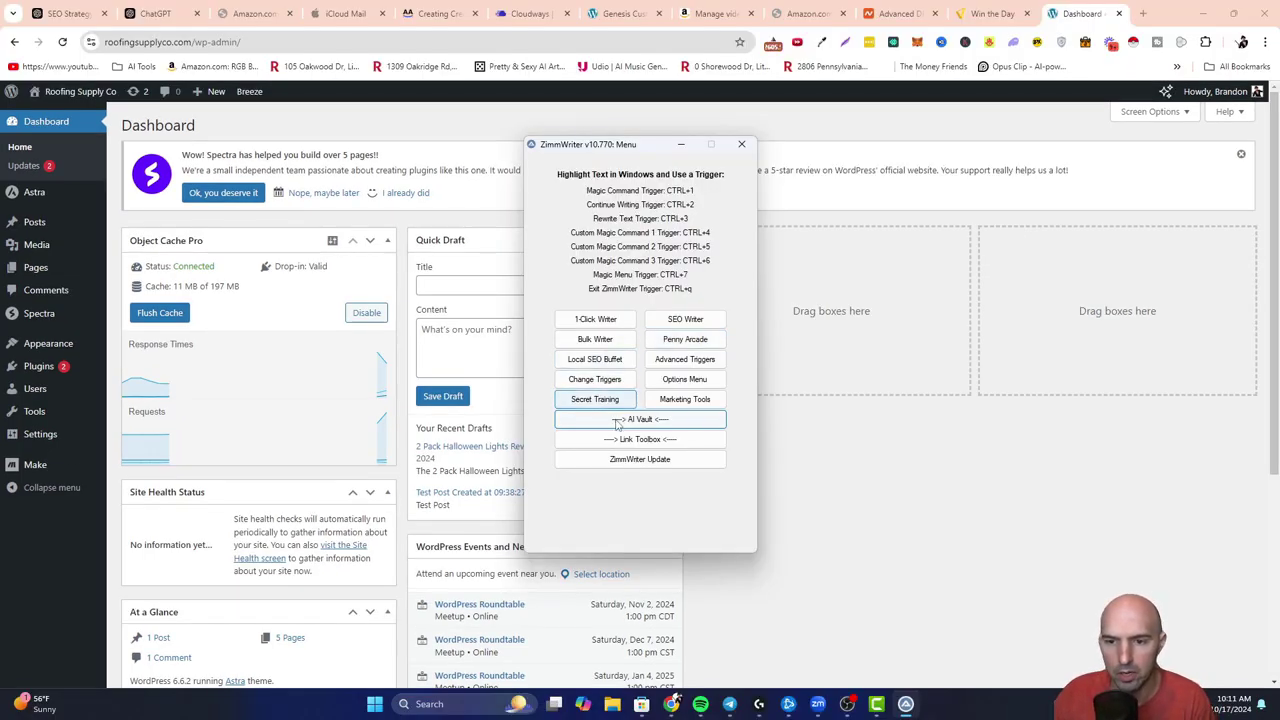
Open Bulk Product Roundups from the AI Vault and place the cursor in its empty product list.
{"action": "left_click", "coordinate": [617, 421]}
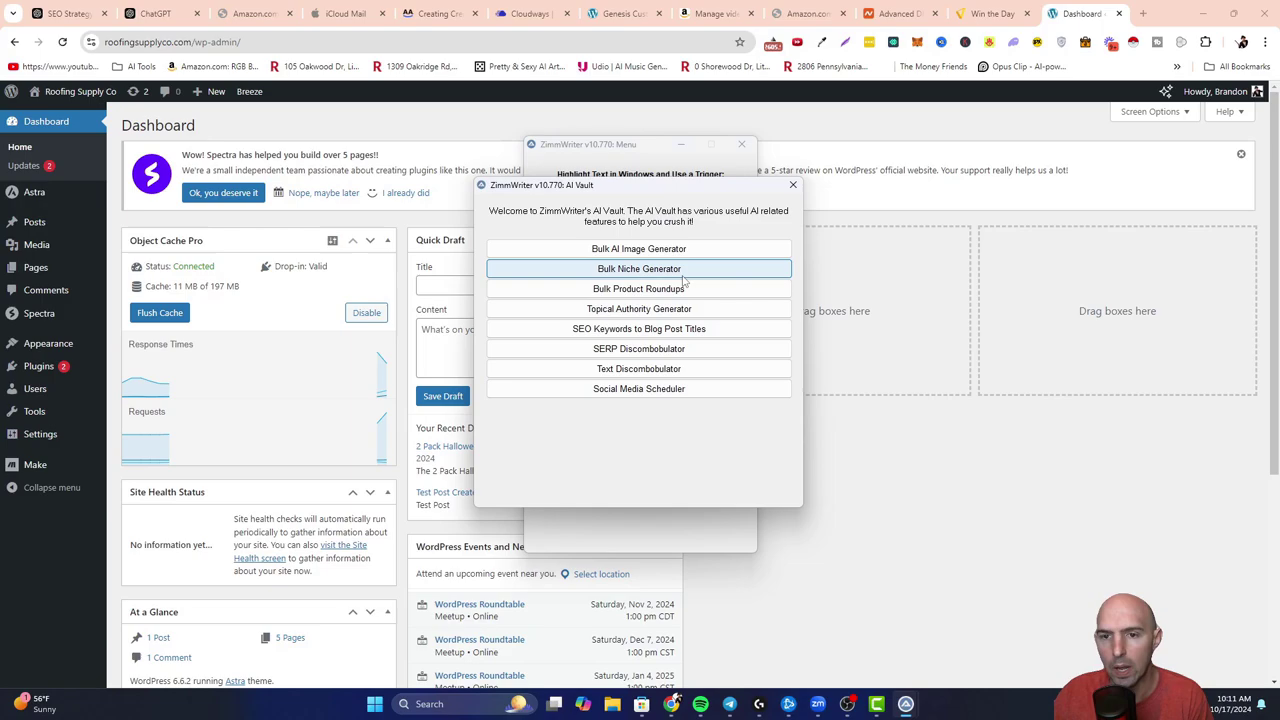
{"action": "left_click", "coordinate": [640, 288]}
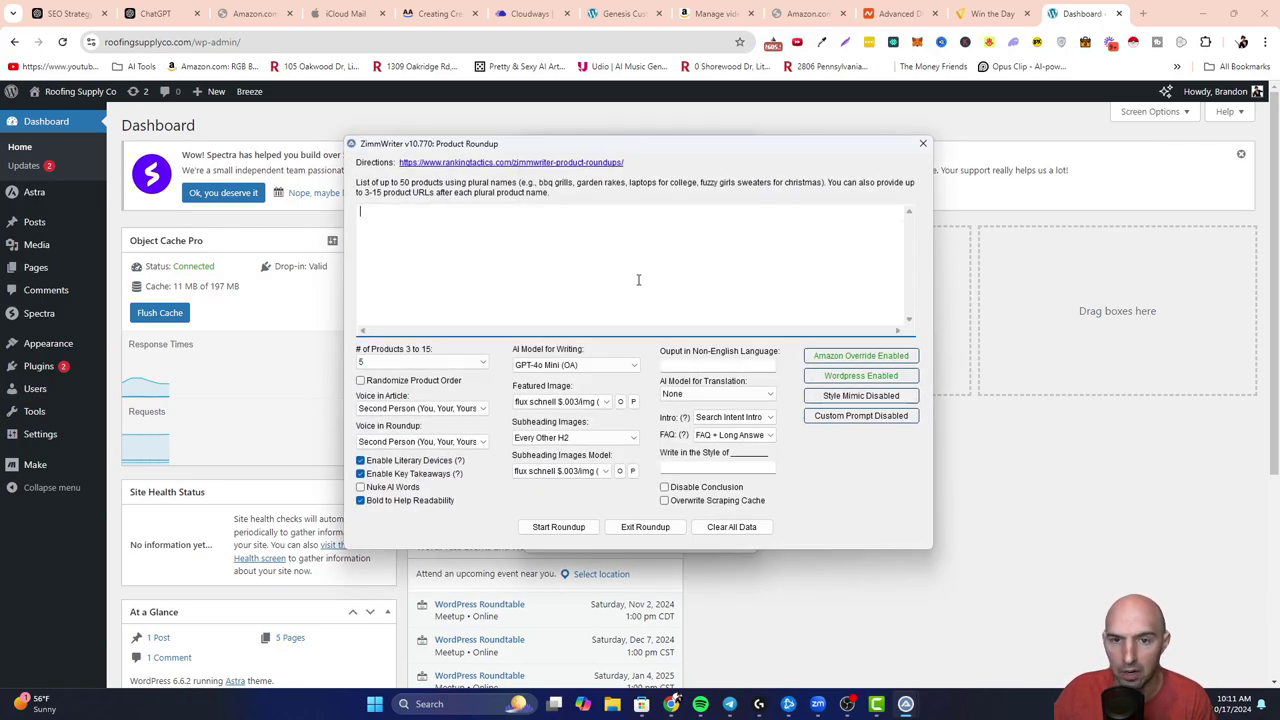
{"action": "left_click", "coordinate": [637, 272]}
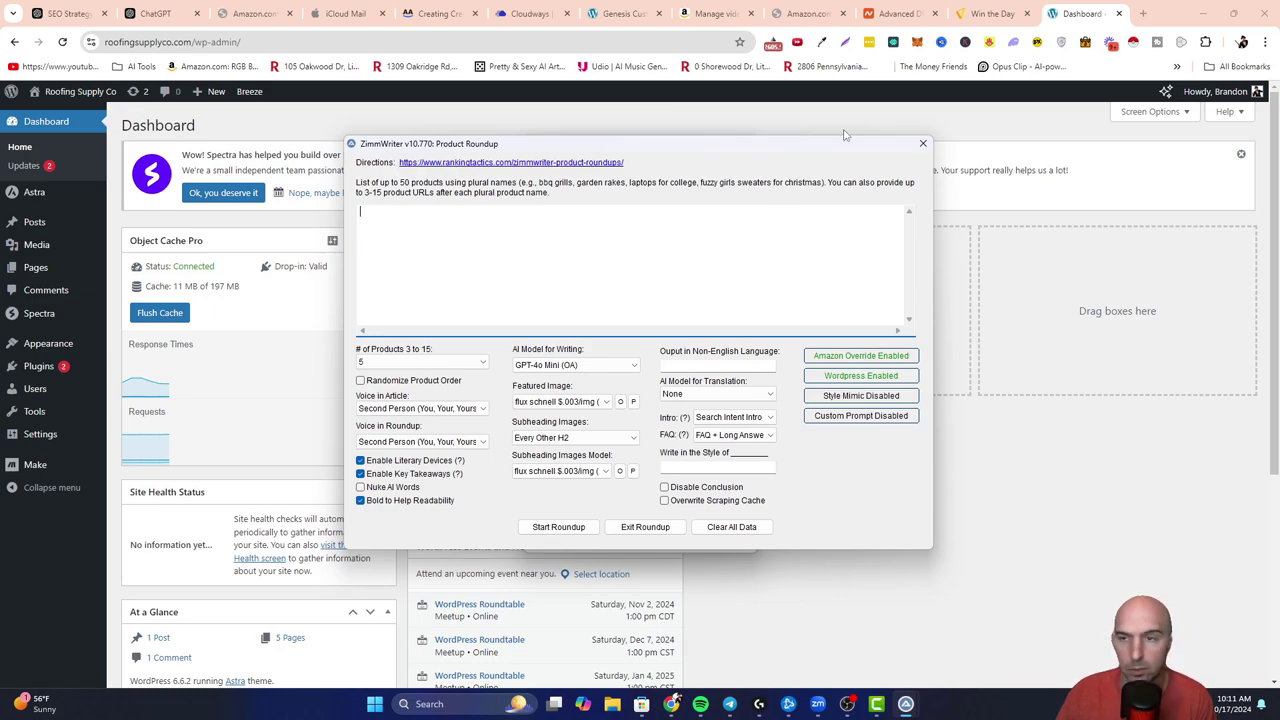
Add the eight roofing products, keep 5 products per roundup, and set Subheading Images to Every H2.
{"action": "left_click", "coordinate": [1137, 22]}
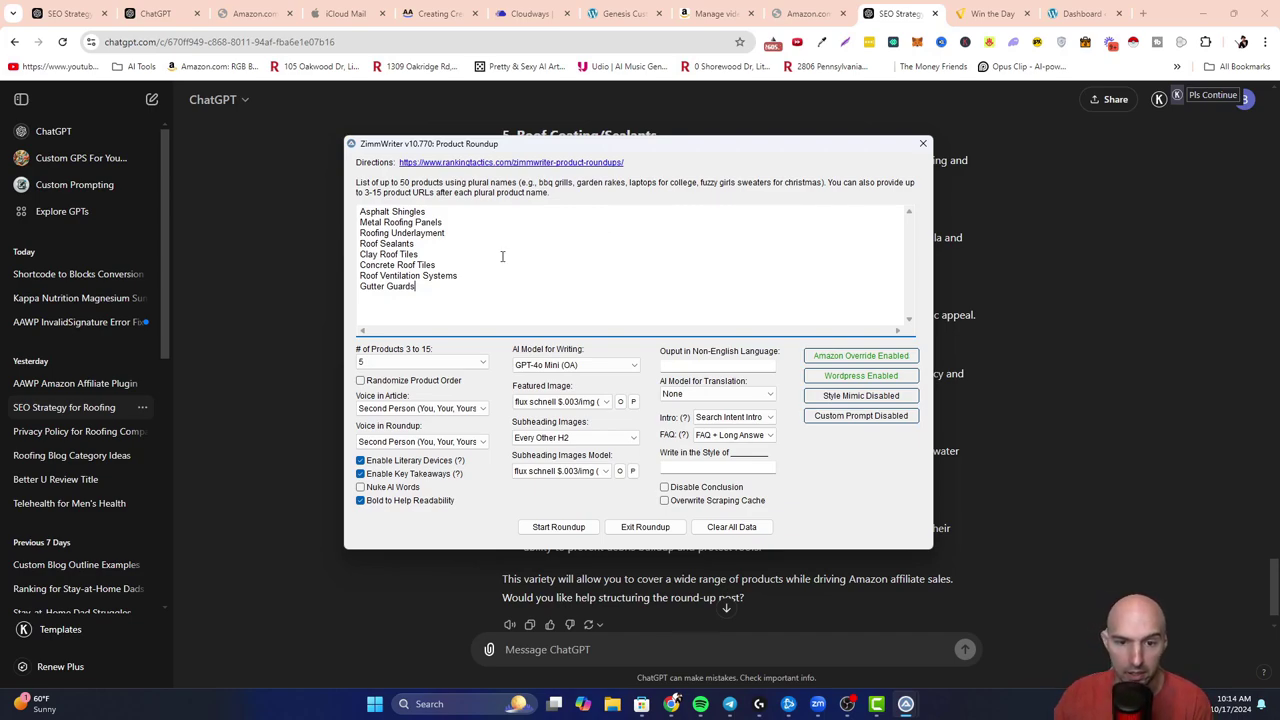
{"action": "left_click", "coordinate": [397, 360]}
{"action": "left_click", "coordinate": [397, 358]}
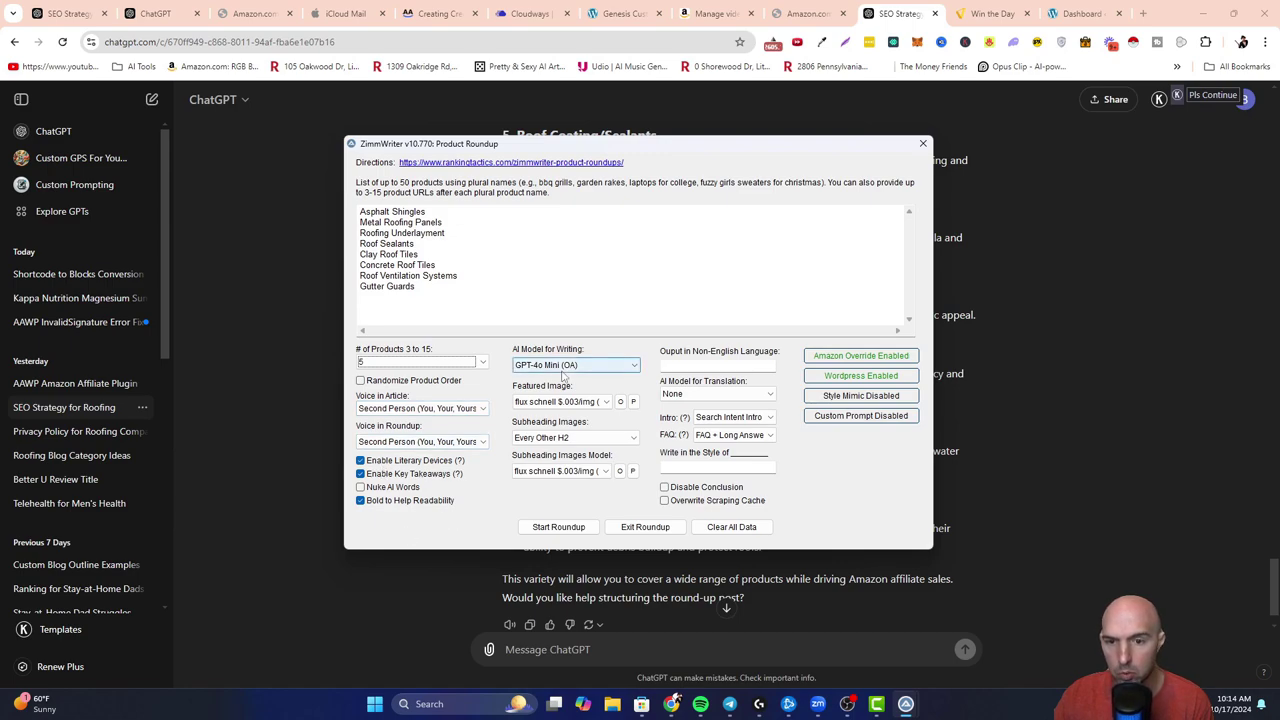
{"action": "left_click", "coordinate": [551, 440]}
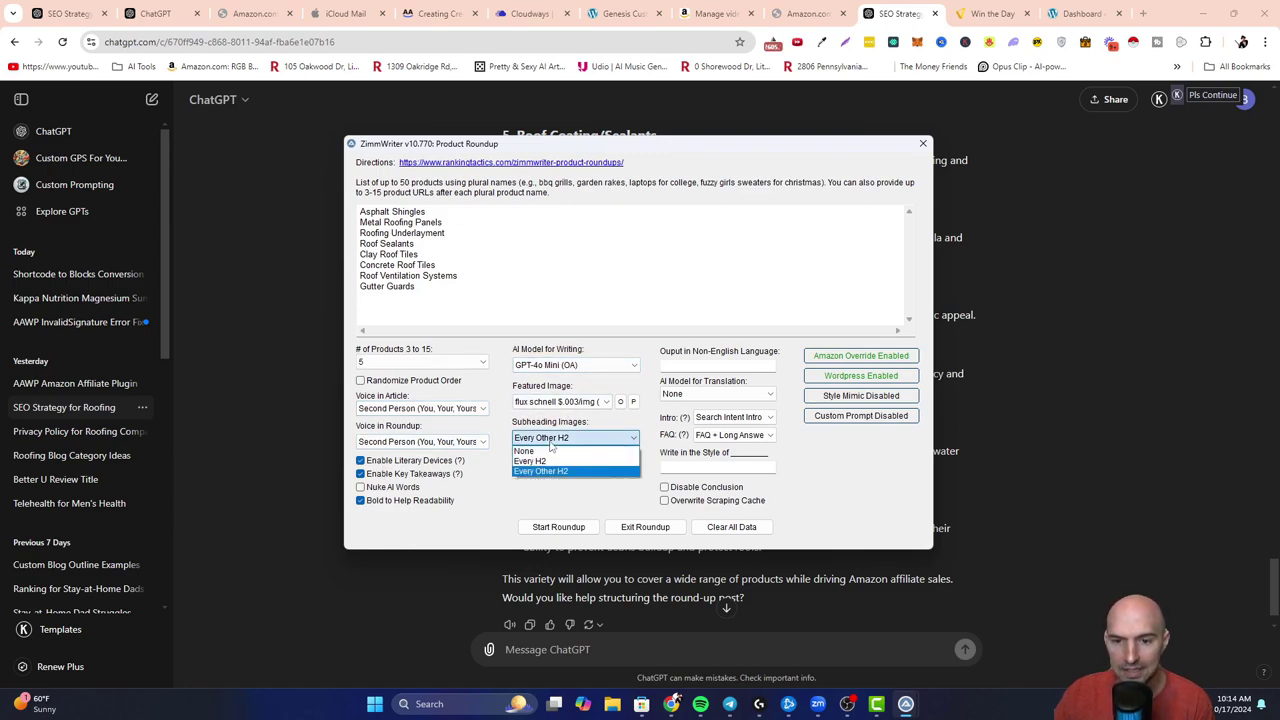
{"action": "left_click", "coordinate": [527, 458]}
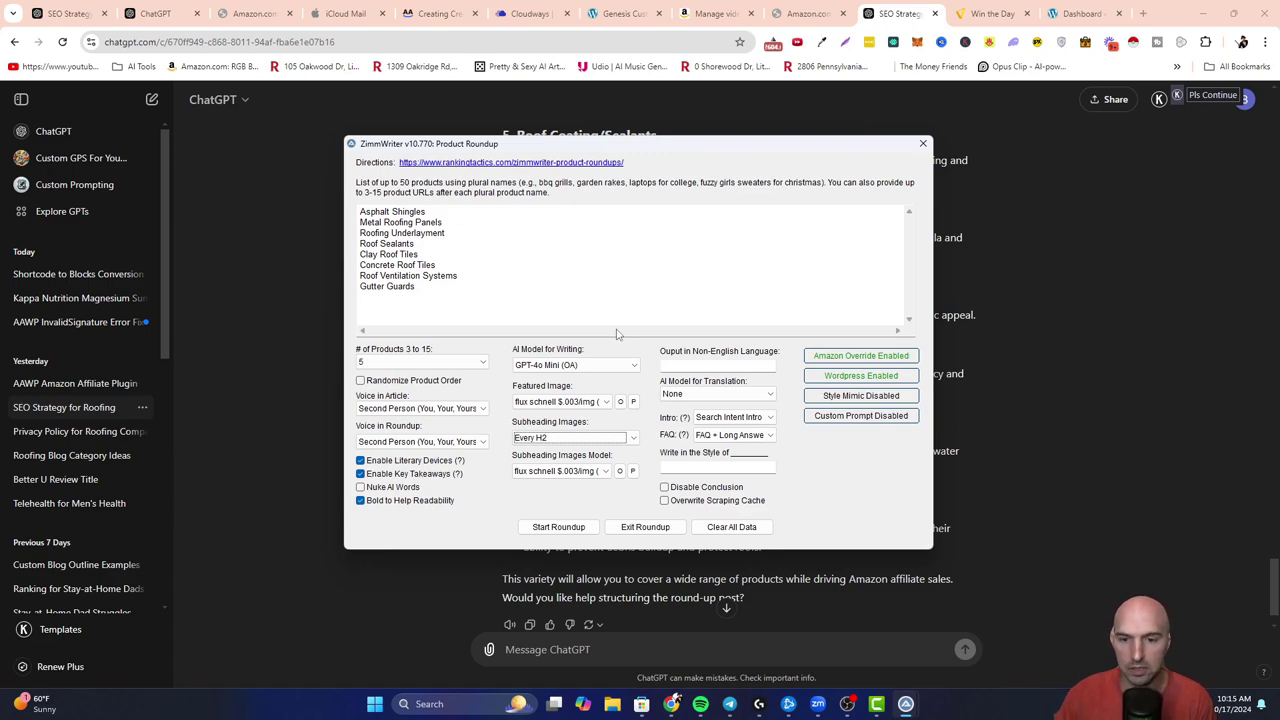
Start the roundup and answer the Find Amazon URLs prompt so product #1 search begins.
{"action": "left_click", "coordinate": [562, 530]}
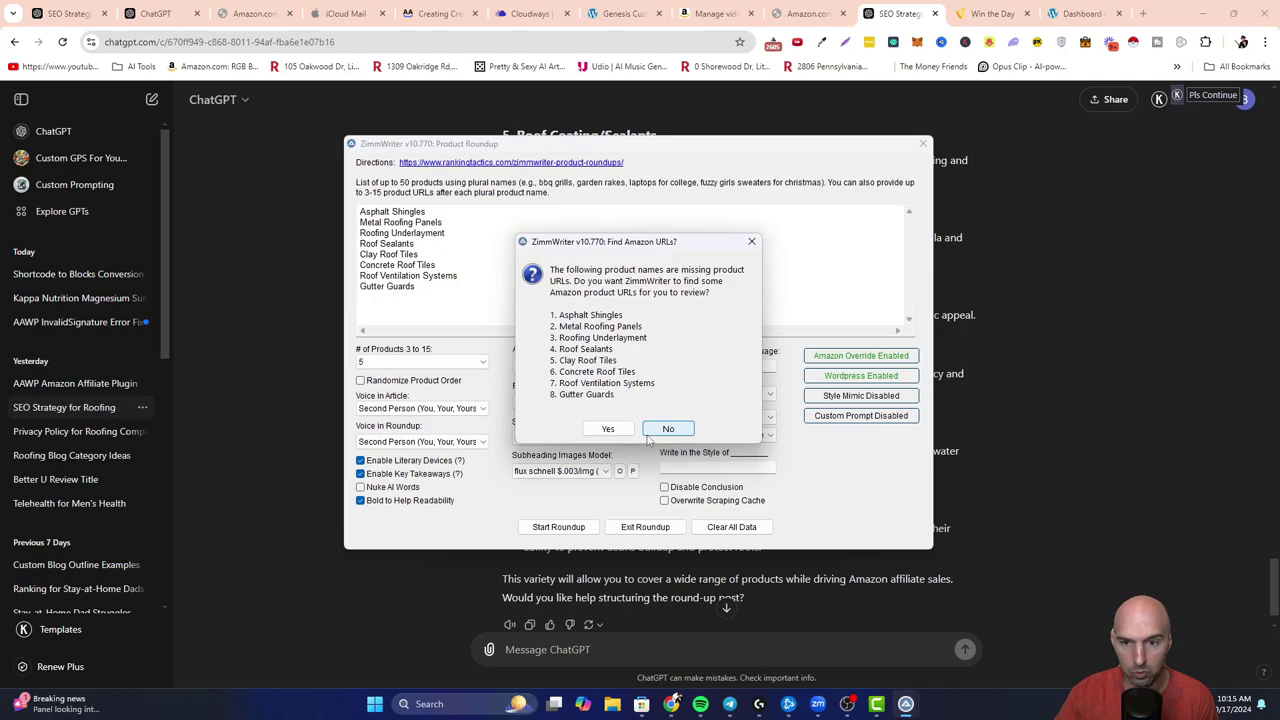
{"action": "left_click", "coordinate": [600, 428]}
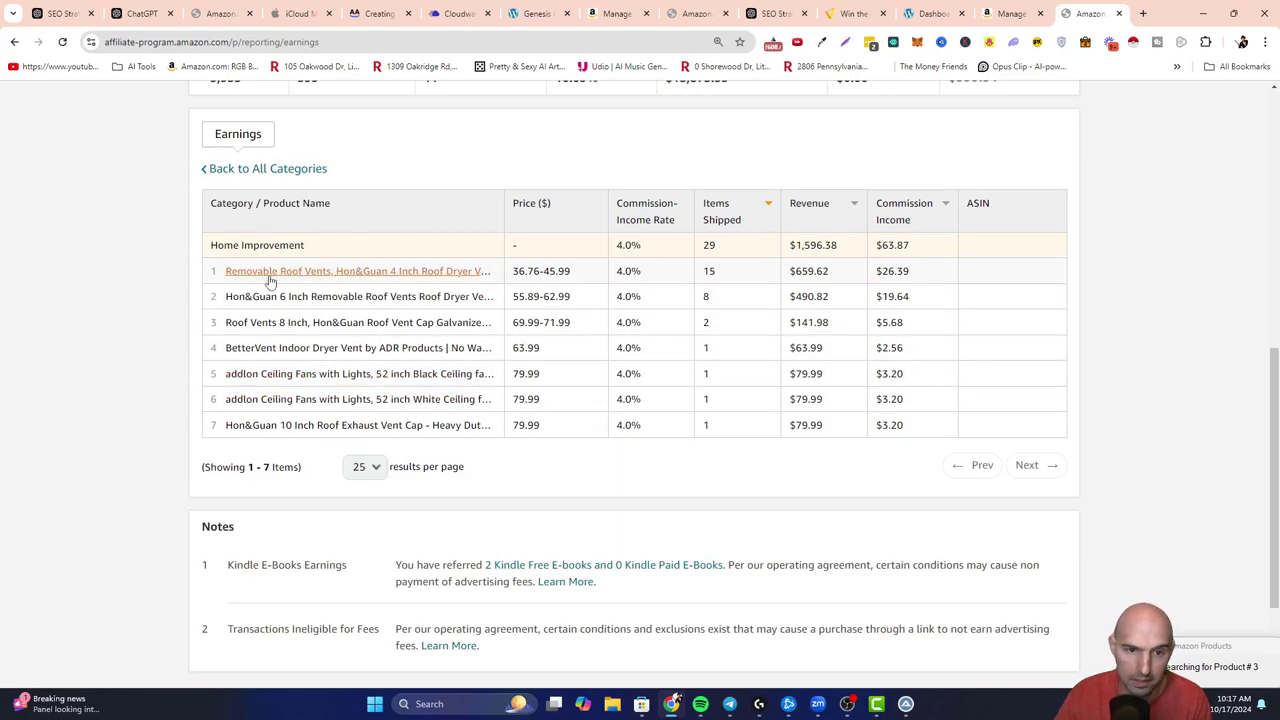
{"action": "double_click", "coordinate": [707, 272]}
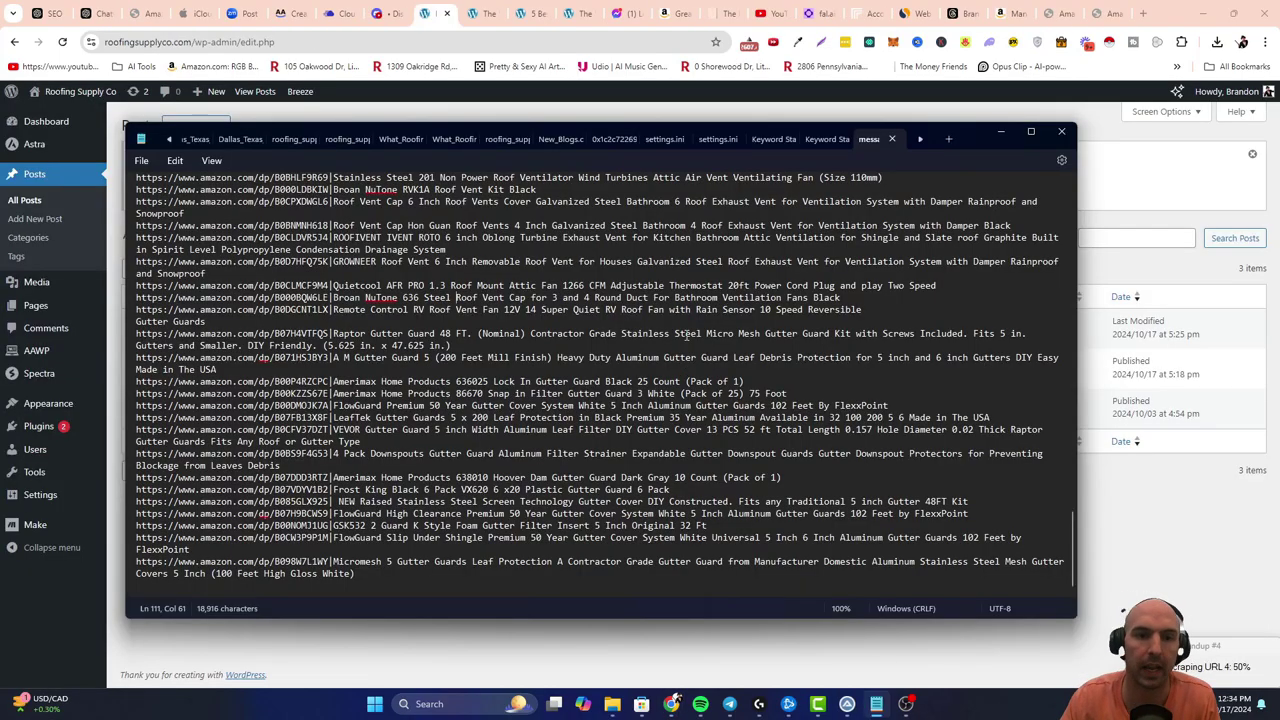
{"action": "scroll", "coordinate": [555, 449], "scroll_direction": "up", "scroll_amount": 15}
{"action": "scroll", "coordinate": [555, 449], "scroll_direction": "up", "scroll_amount": 10}
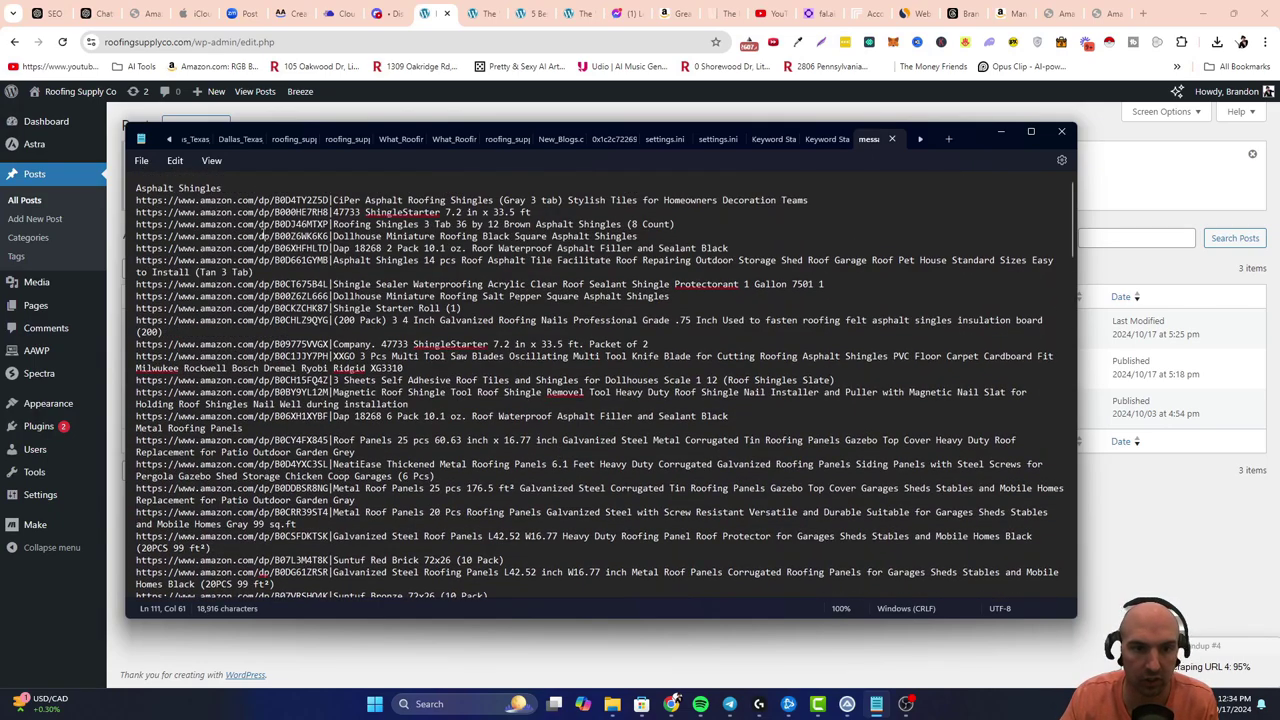
{"action": "left_click_drag", "start_coordinate": [658, 262], "coordinate": [163, 206]}
{"action": "left_click_drag", "start_coordinate": [233, 329], "coordinate": [140, 206]}
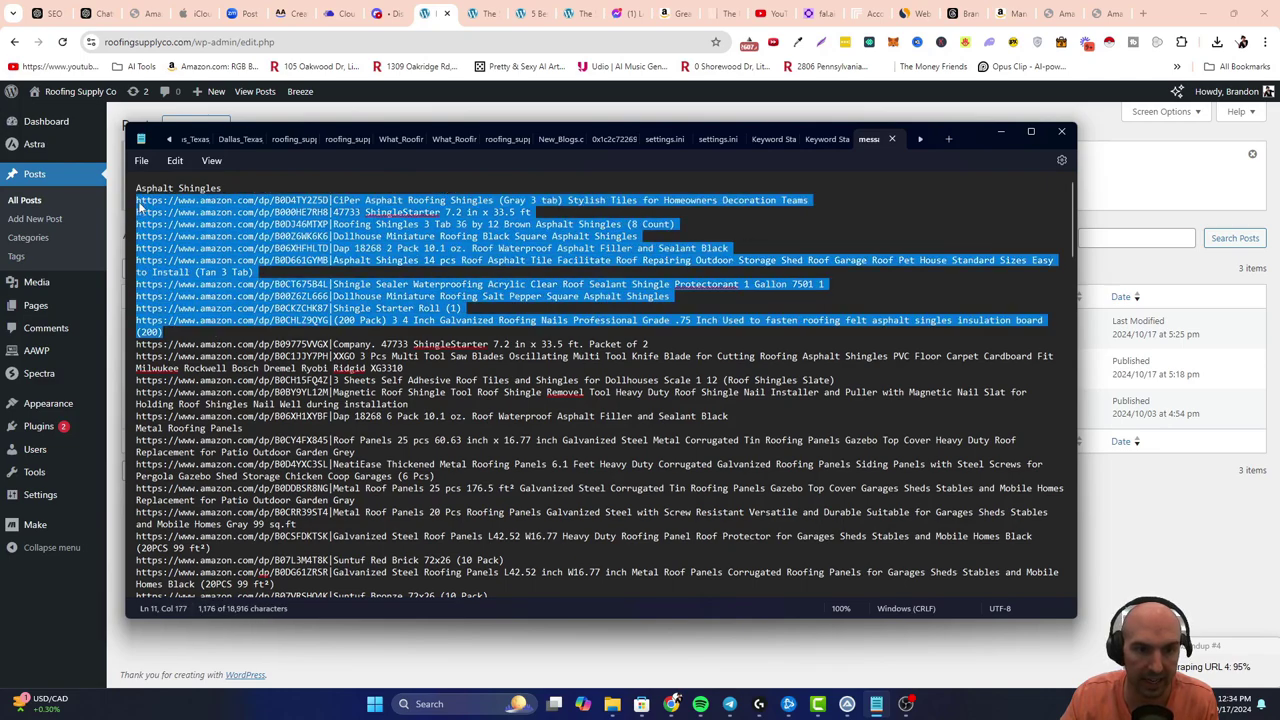
{"action": "scroll", "coordinate": [262, 338], "scroll_direction": "down", "scroll_amount": 3}
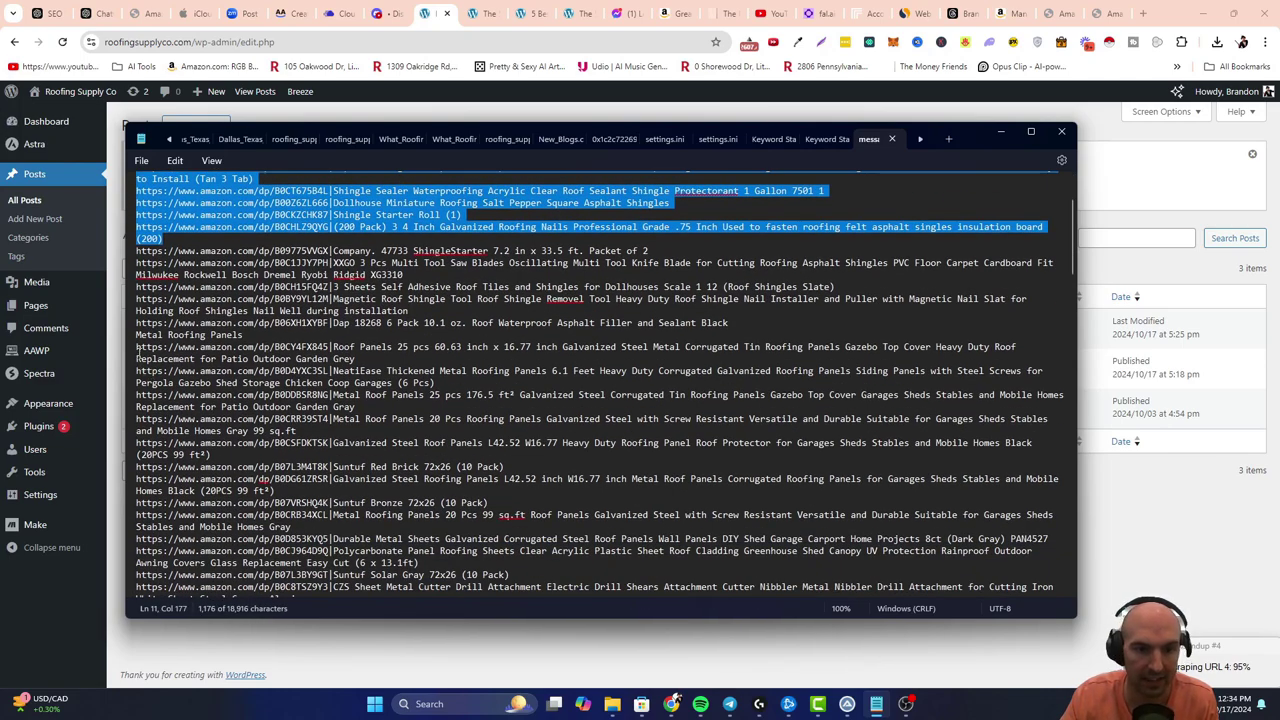
{"action": "left_click_drag", "start_coordinate": [148, 334], "coordinate": [240, 336]}
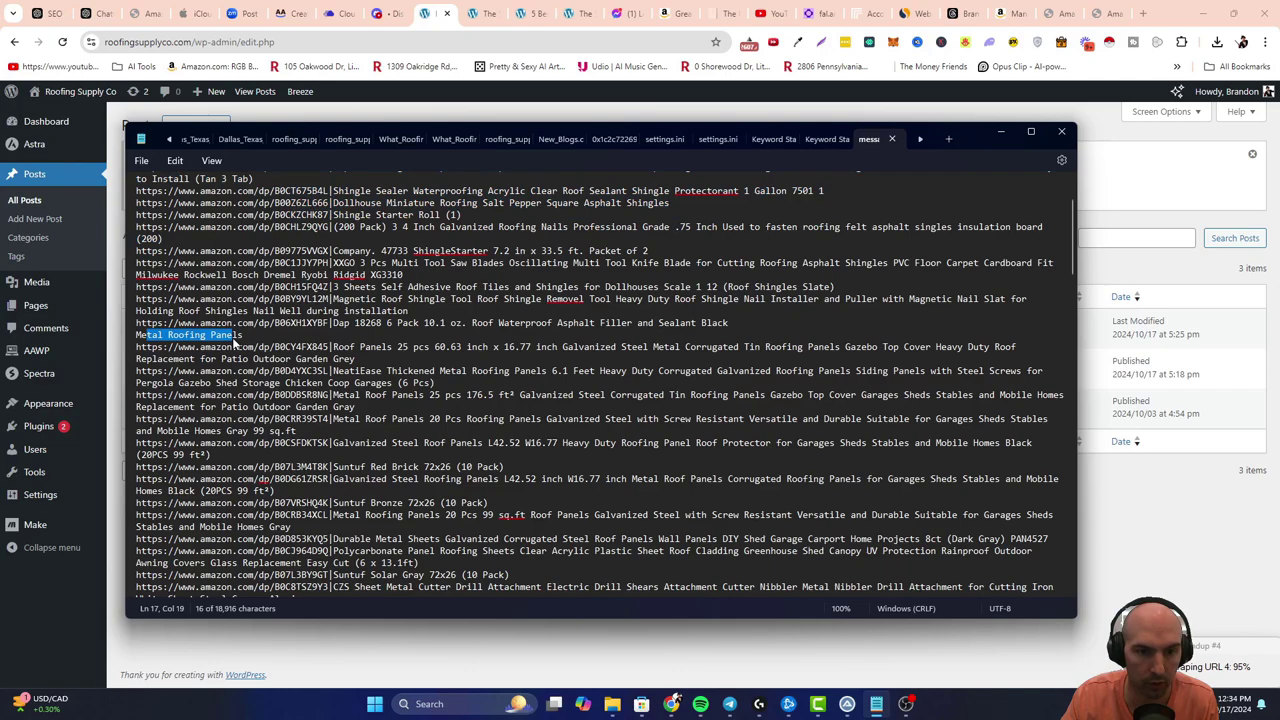
{"action": "scroll", "coordinate": [155, 430], "scroll_direction": "down", "scroll_amount": 3}
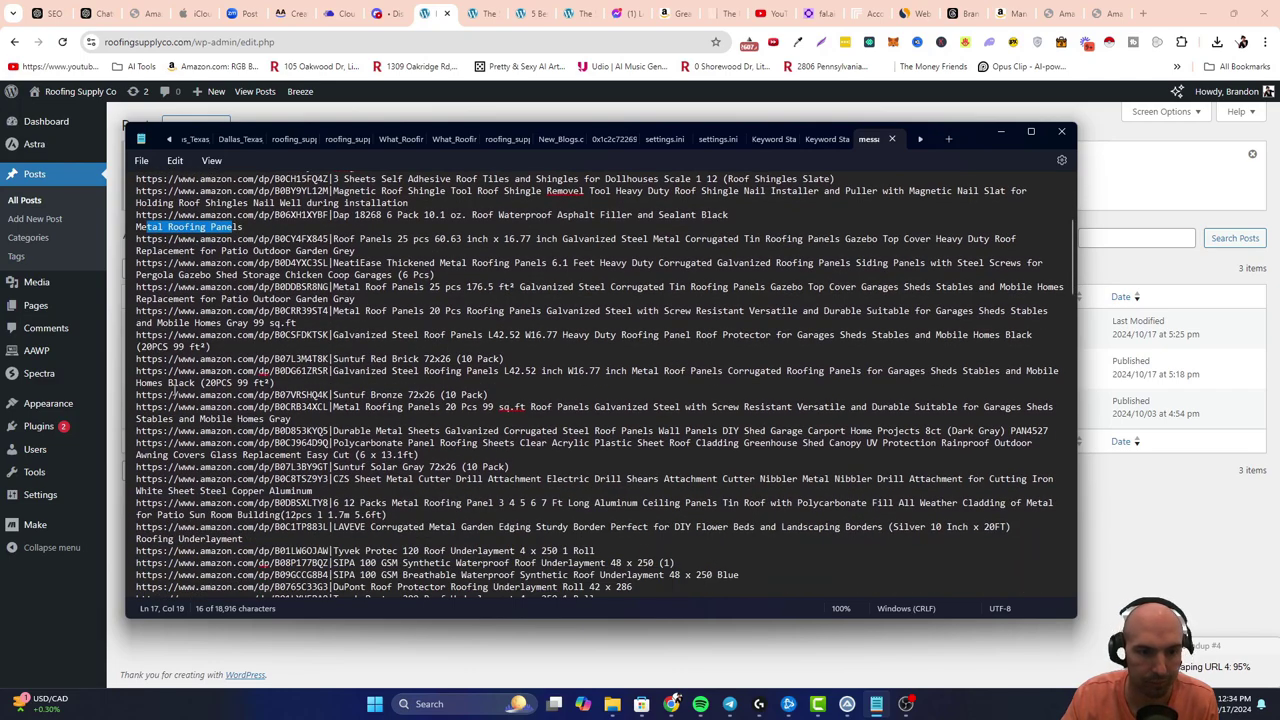
{"action": "scroll", "coordinate": [158, 322], "scroll_direction": "down", "scroll_amount": 2}
{"action": "left_click_drag", "start_coordinate": [147, 384], "coordinate": [255, 386]}
{"action": "left_click_drag", "start_coordinate": [168, 467], "coordinate": [276, 479]}
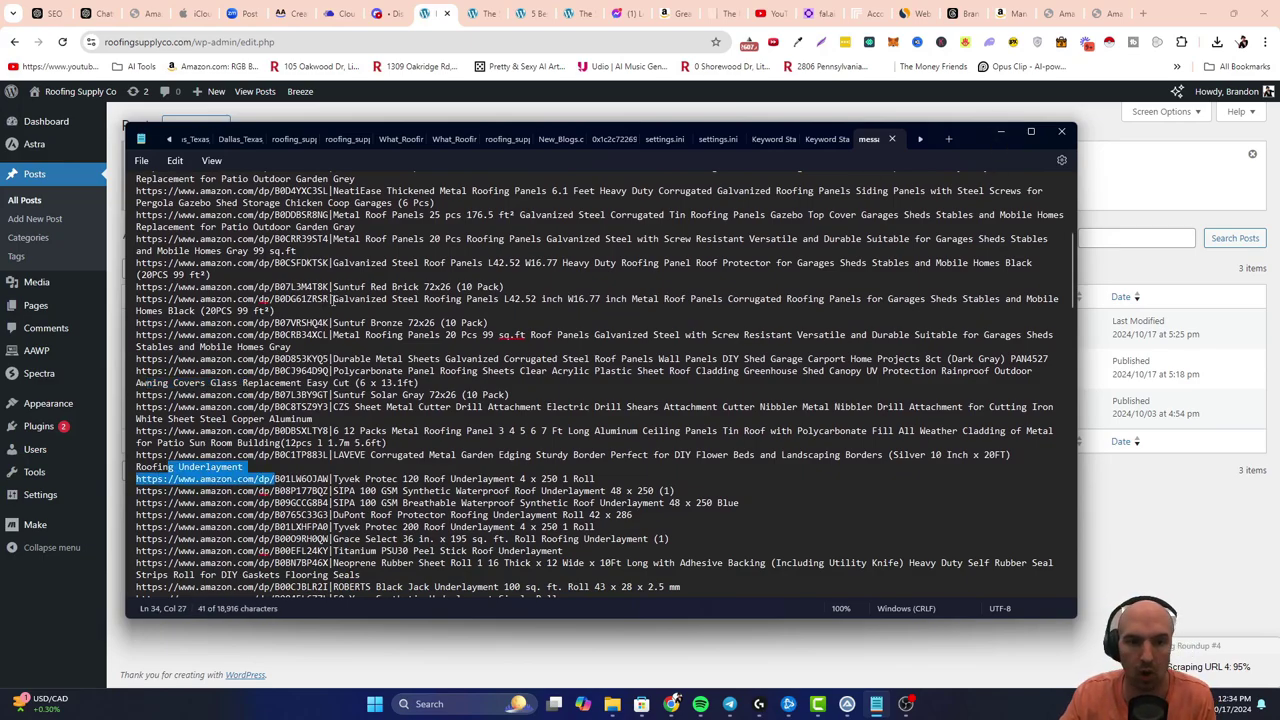
{"action": "scroll", "coordinate": [483, 333], "scroll_direction": "up", "scroll_amount": 8}
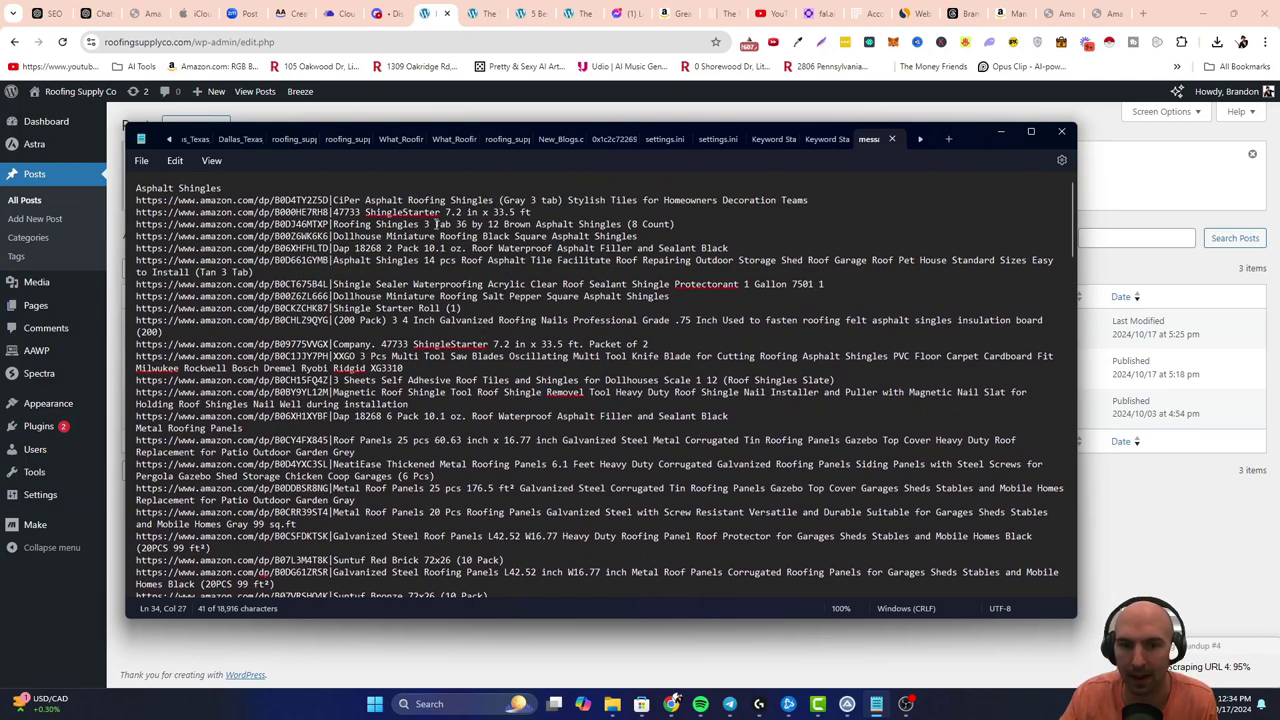
{"action": "left_click_drag", "start_coordinate": [390, 228], "coordinate": [649, 238]}
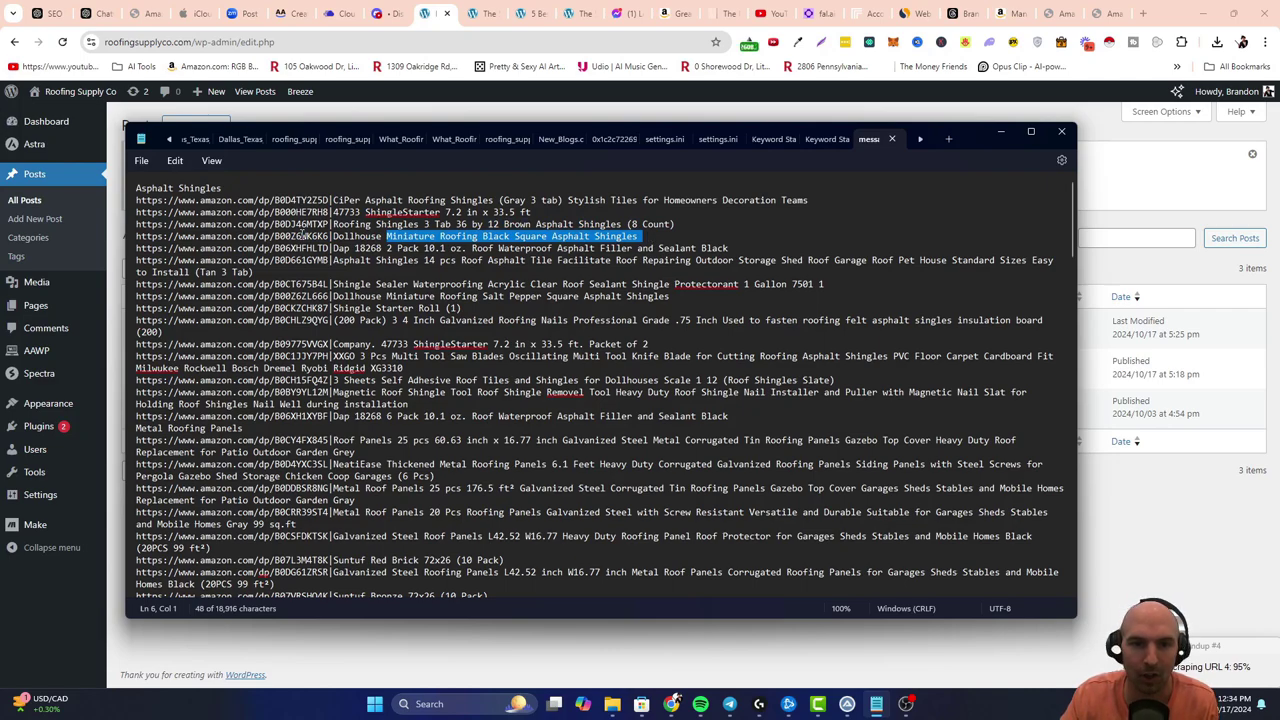
{"action": "left_click_drag", "start_coordinate": [329, 237], "coordinate": [641, 237]}
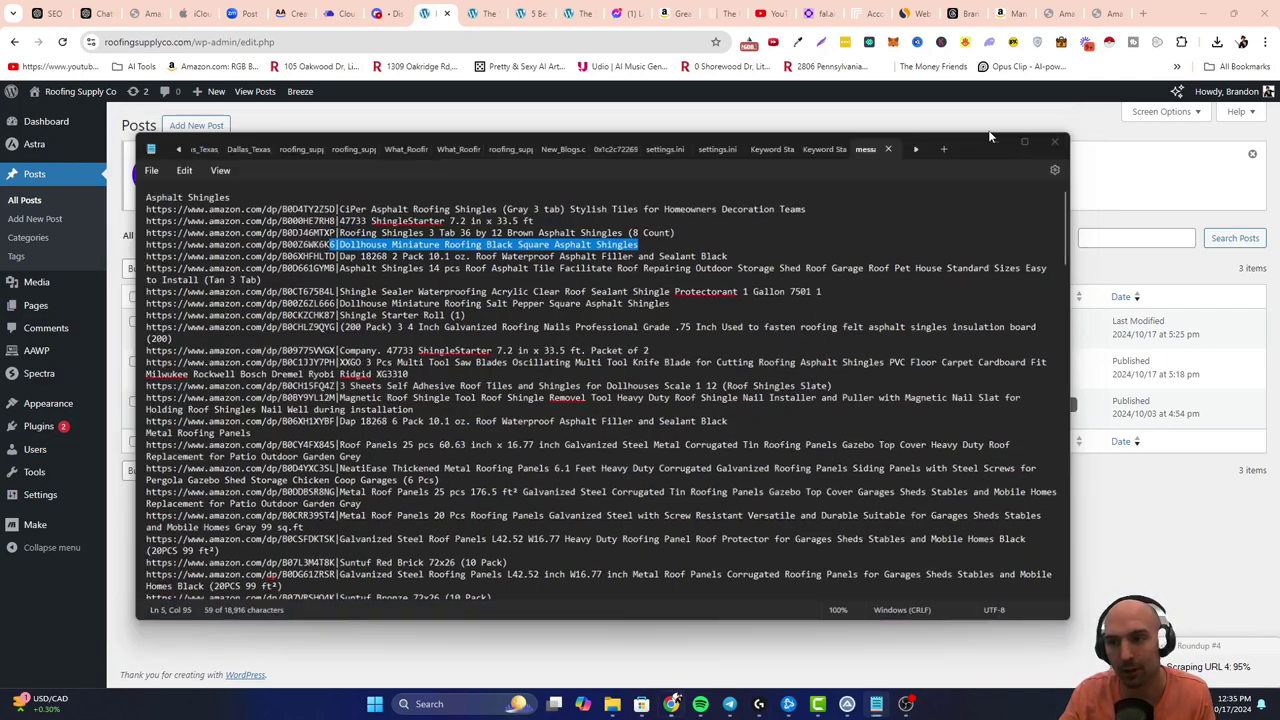
Open the published asphalt shingles roundup from the WordPress posts and scroll into it.
{"action": "left_click", "coordinate": [995, 133]}
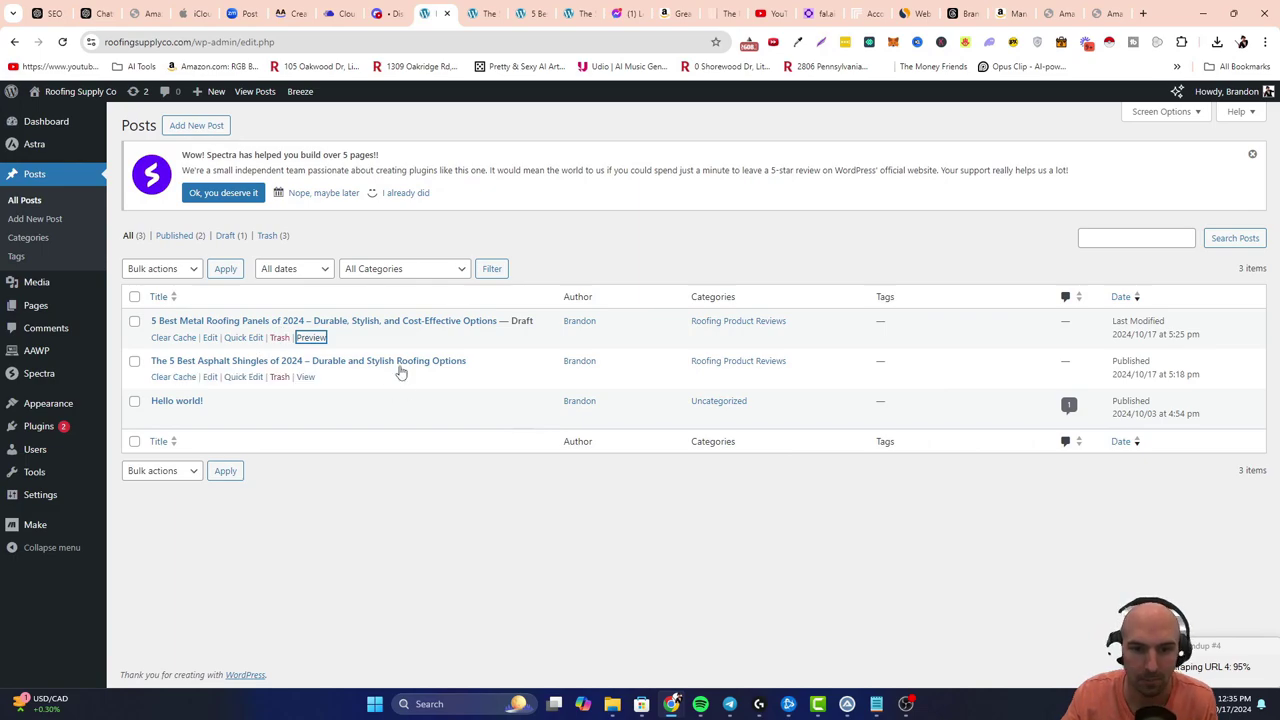
{"action": "left_click", "coordinate": [305, 377]}
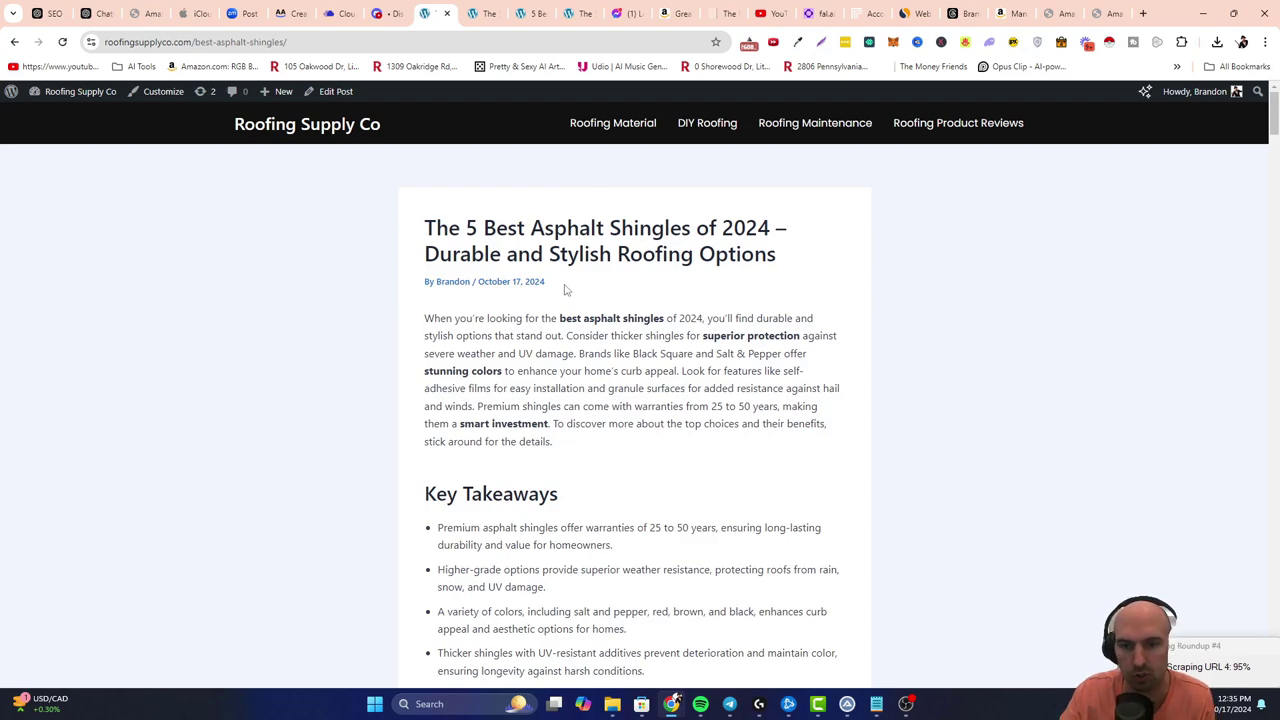
{"action": "scroll", "coordinate": [564, 289], "scroll_direction": "down", "scroll_amount": 4}
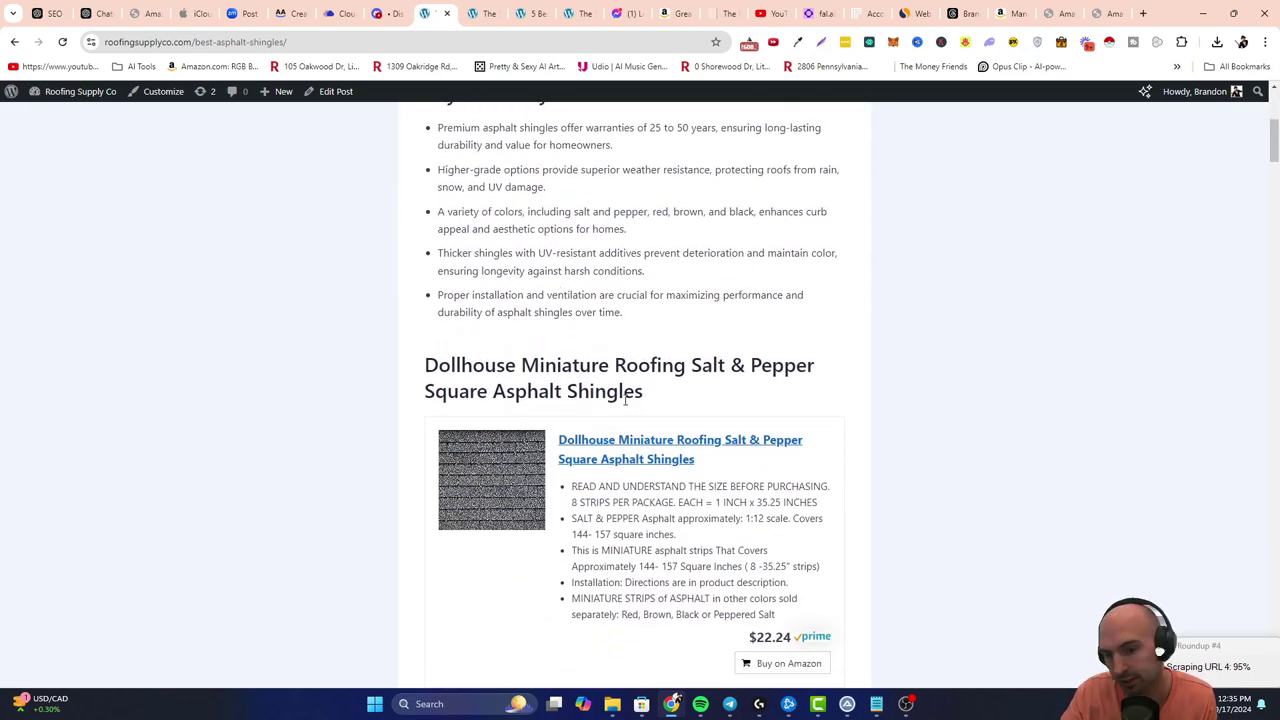
{"action": "scroll", "coordinate": [669, 483], "scroll_direction": "down", "scroll_amount": 1}
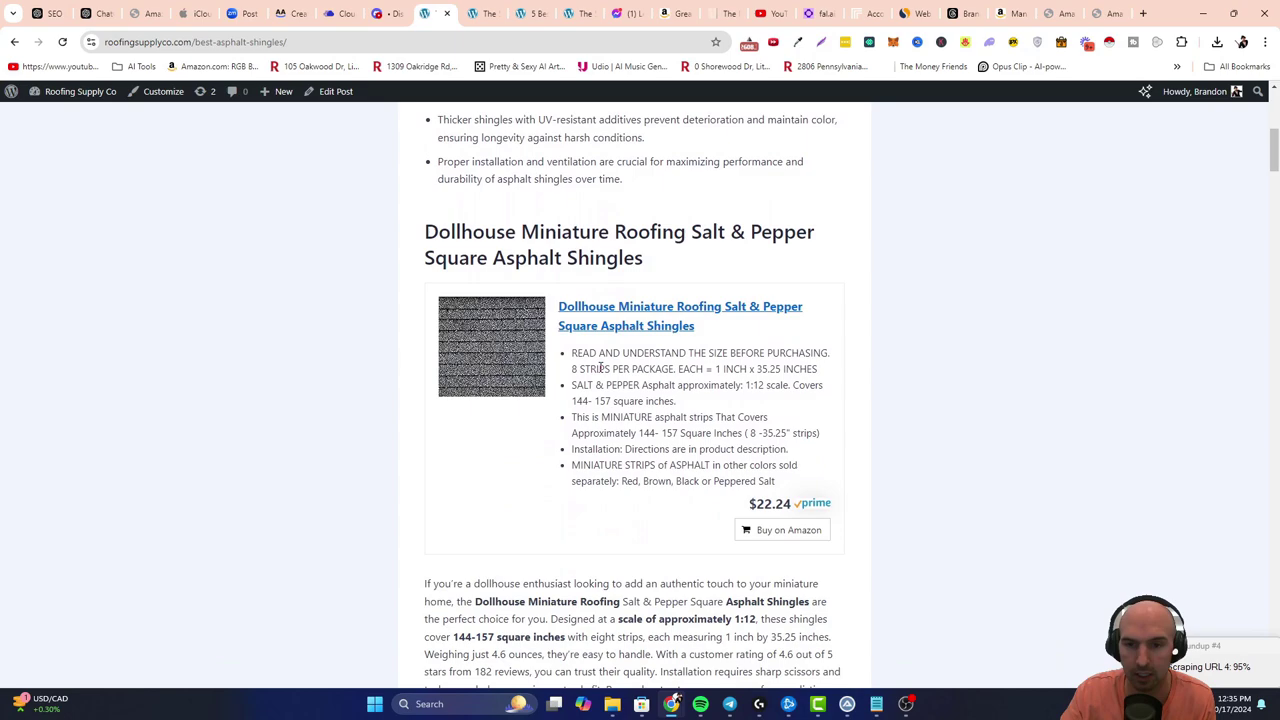
Open the Dollhouse Miniature Roofing product on Amazon and check the affiliate tag in its link.
{"action": "left_click", "coordinate": [803, 538]}
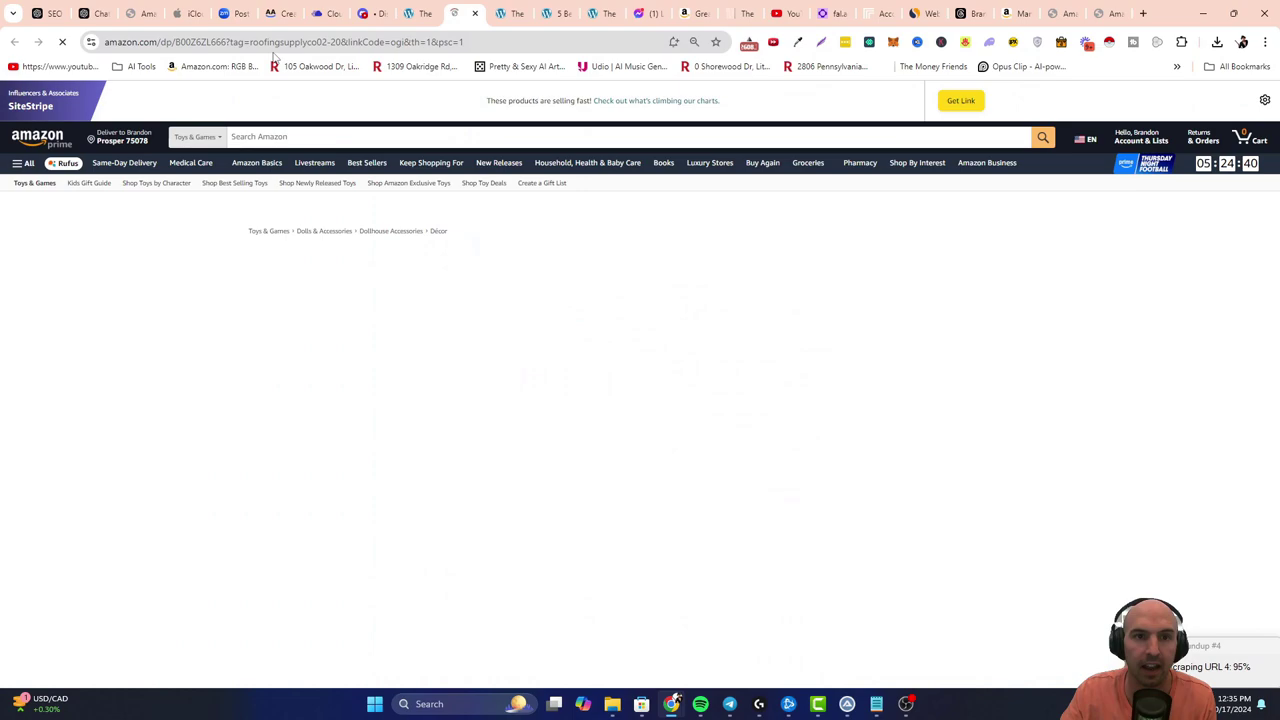
{"action": "left_click_drag", "start_coordinate": [230, 44], "coordinate": [330, 46]}
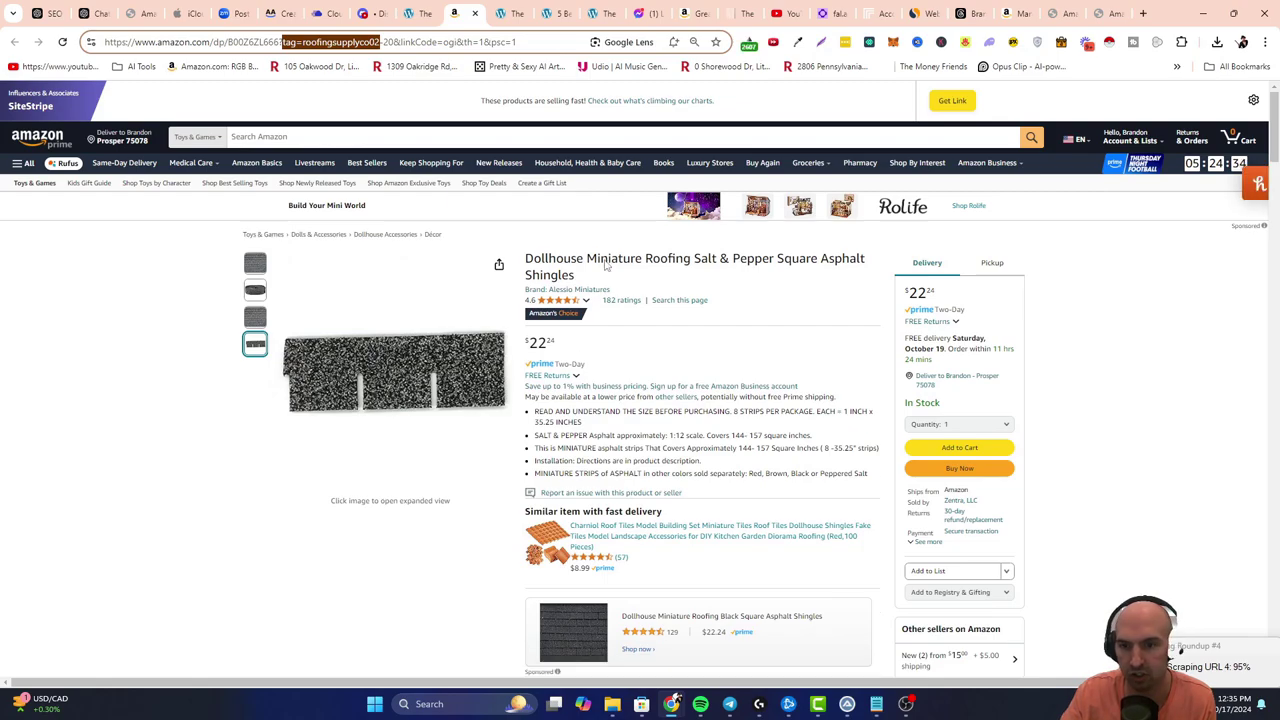
{"action": "scroll", "coordinate": [689, 391], "scroll_direction": "down", "scroll_amount": 3}
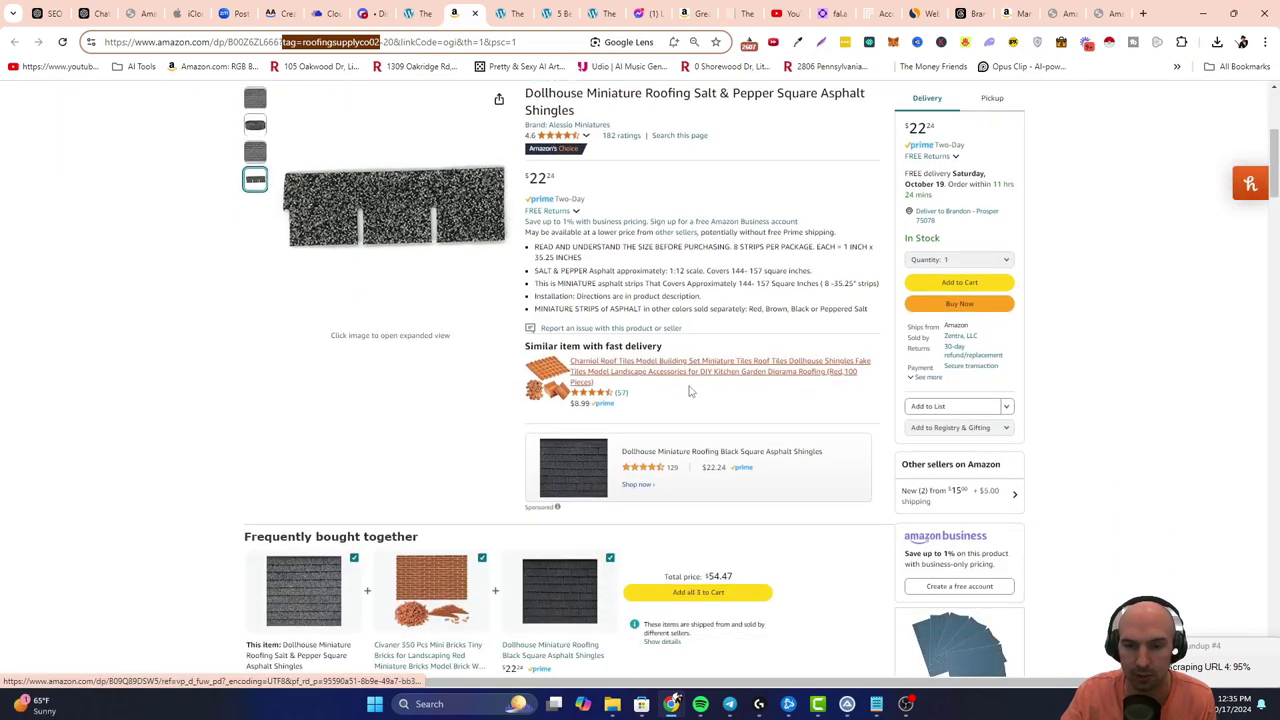
{"action": "scroll", "coordinate": [689, 391], "scroll_direction": "up", "scroll_amount": 5}
Close the Amazon tab and review the asphalt shingles post's product boxes.
{"action": "left_click", "coordinate": [412, 13]}
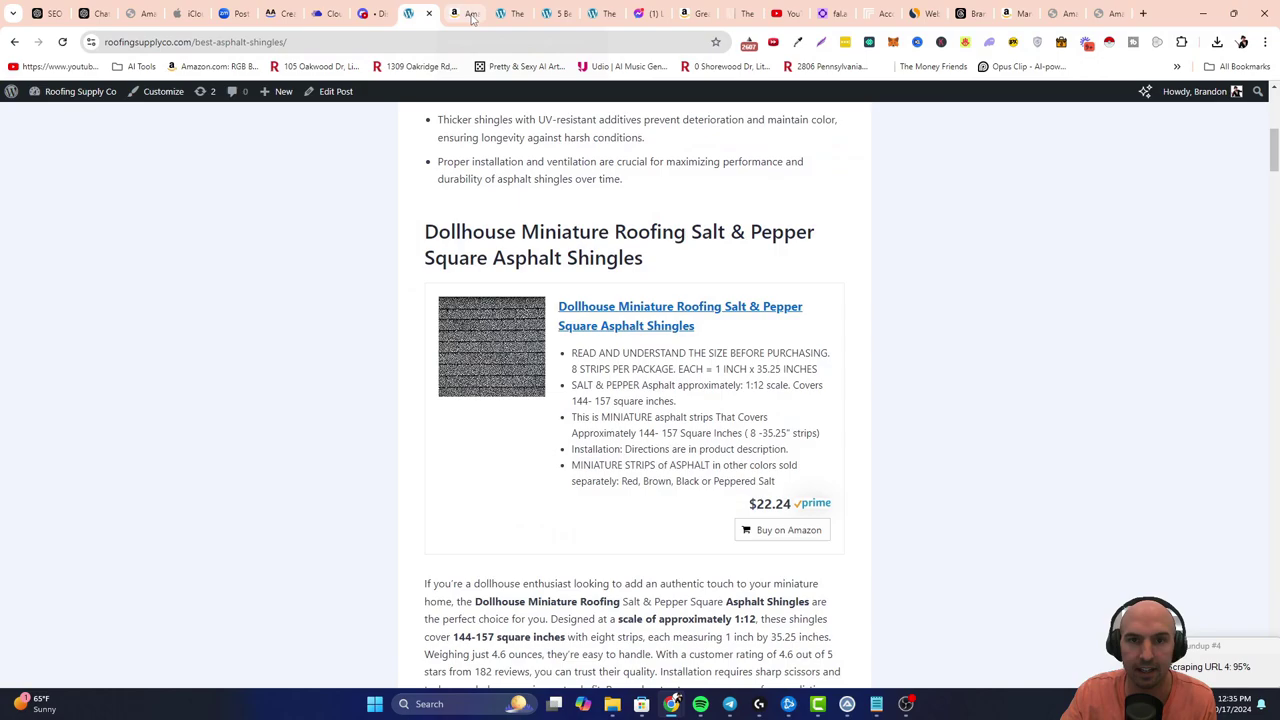
{"action": "left_click", "coordinate": [473, 18]}
{"action": "scroll", "coordinate": [604, 455], "scroll_direction": "down", "scroll_amount": 3}
{"action": "scroll", "coordinate": [500, 270], "scroll_direction": "down", "scroll_amount": 2}
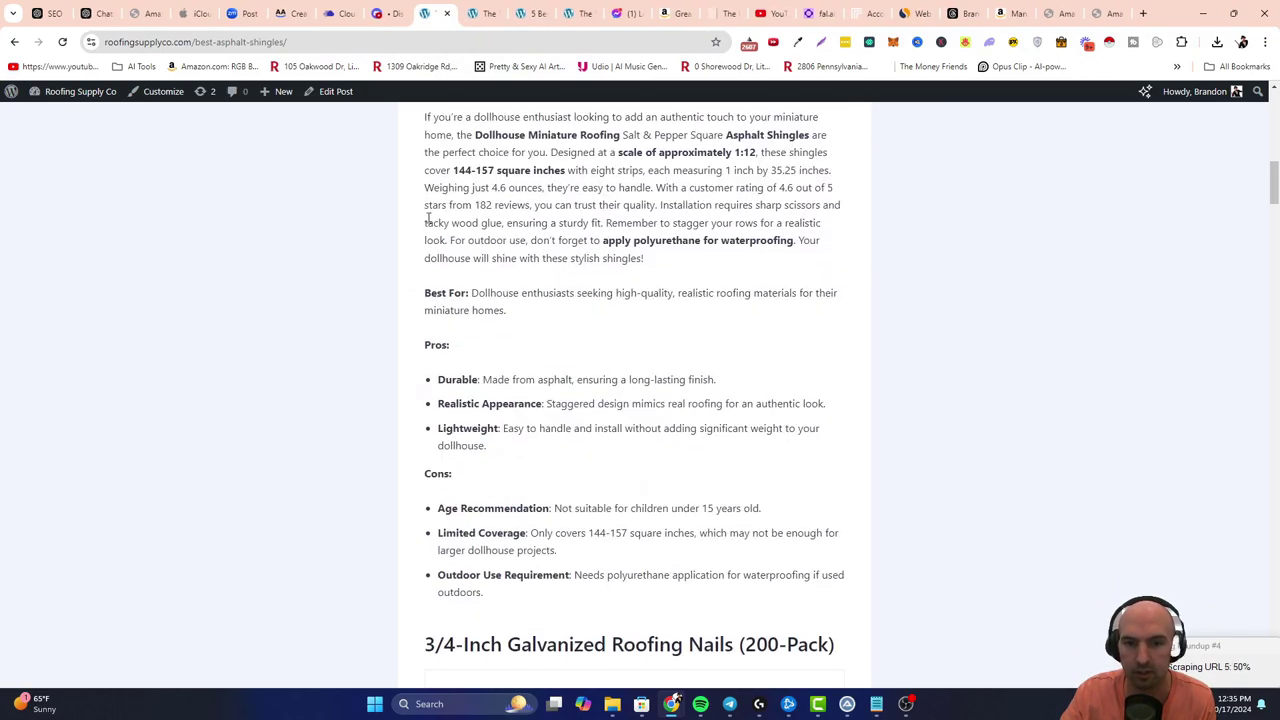
{"action": "scroll", "coordinate": [480, 177], "scroll_direction": "up", "scroll_amount": 2}
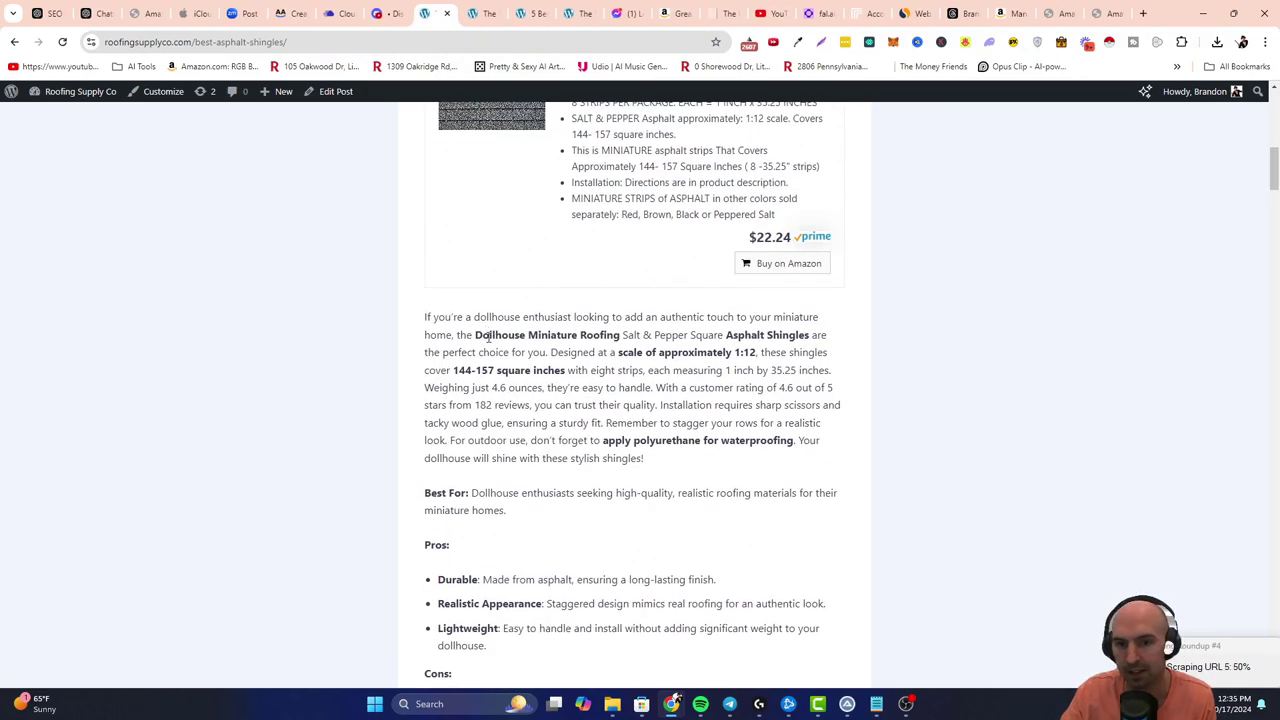
{"action": "left_click_drag", "start_coordinate": [489, 338], "coordinate": [622, 337]}
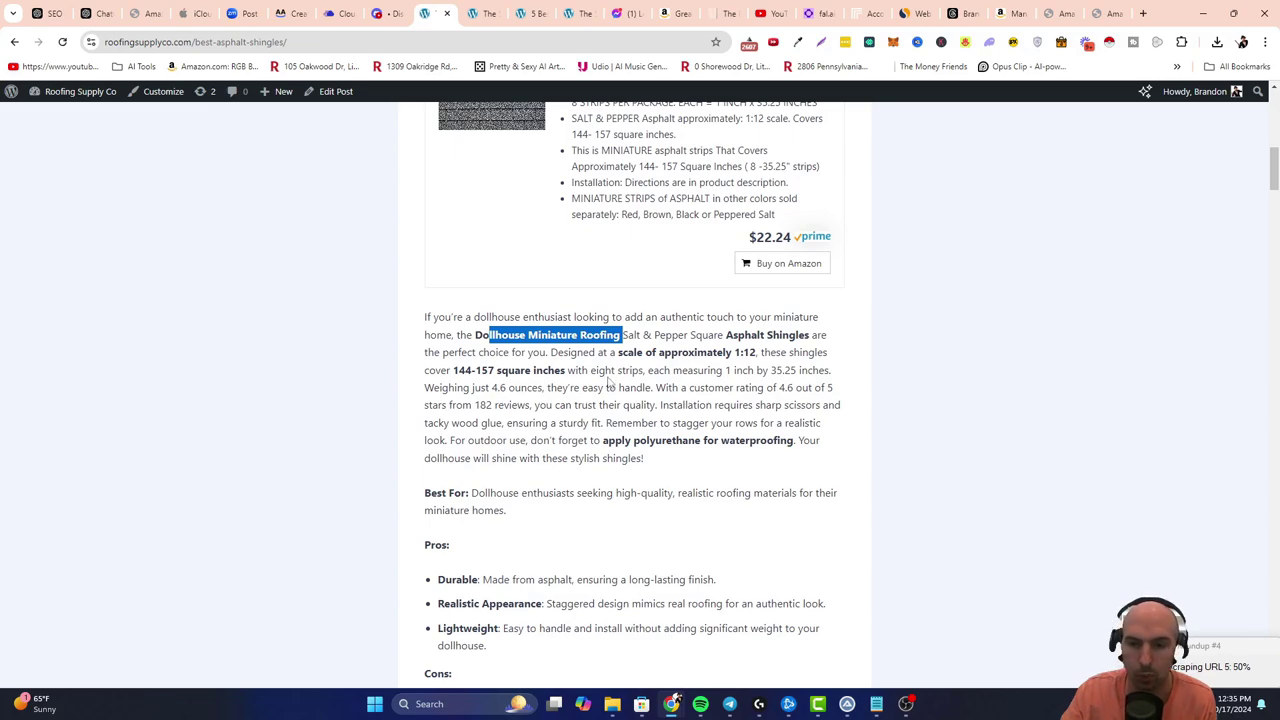
{"action": "scroll", "coordinate": [607, 382], "scroll_direction": "down", "scroll_amount": 2}
{"action": "left_click_drag", "start_coordinate": [426, 340], "coordinate": [462, 381]}
{"action": "scroll", "coordinate": [510, 468], "scroll_direction": "down", "scroll_amount": 3}
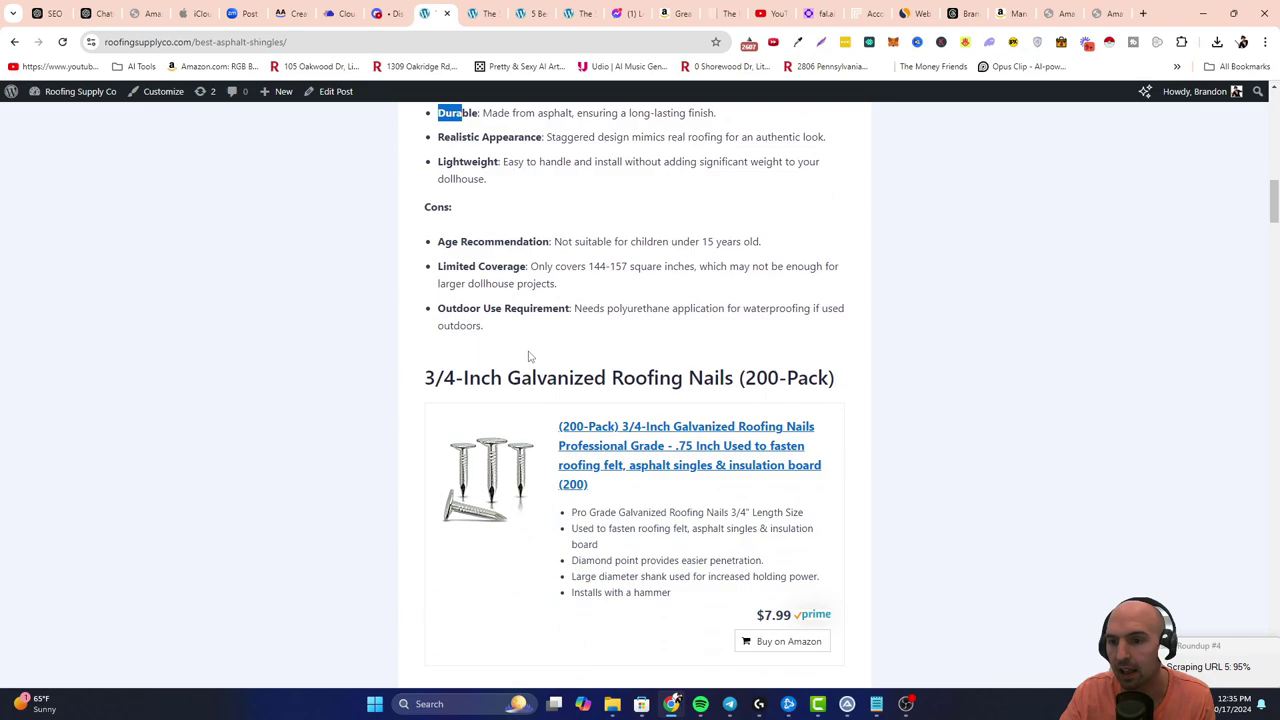
{"action": "scroll", "coordinate": [551, 381], "scroll_direction": "down", "scroll_amount": 1}
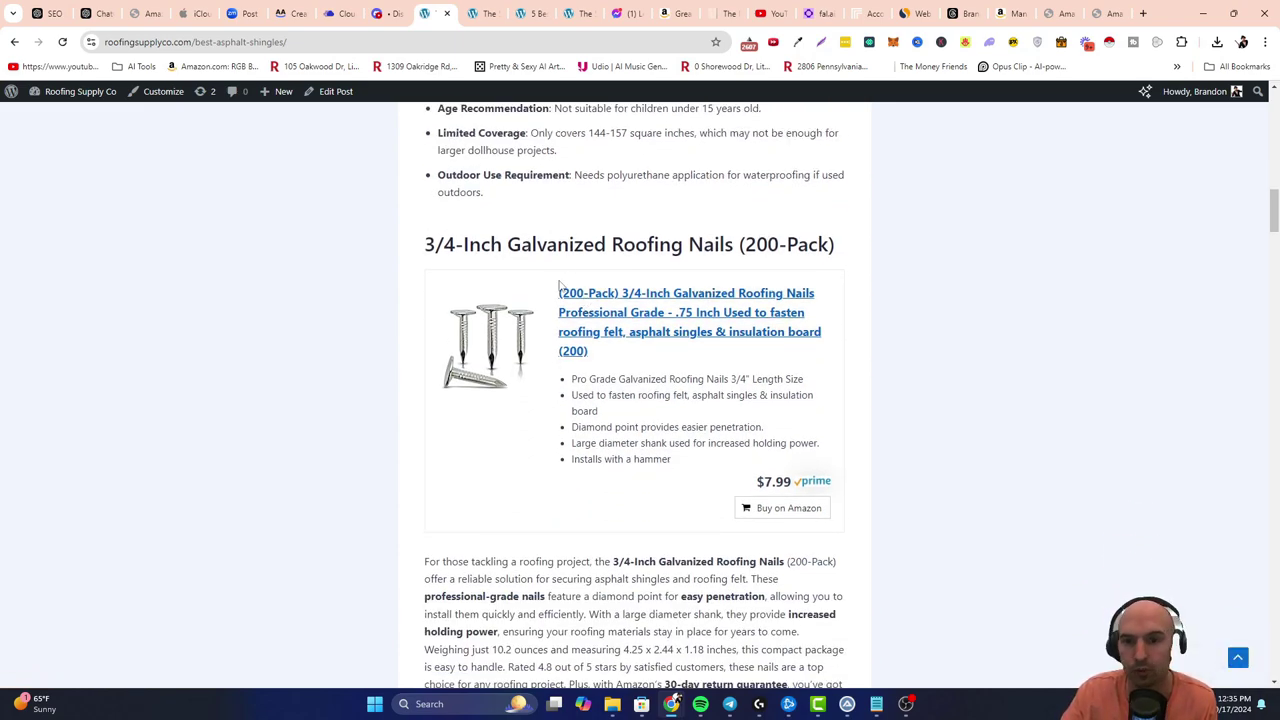
{"action": "scroll", "coordinate": [594, 251], "scroll_direction": "down", "scroll_amount": 1}
{"action": "scroll", "coordinate": [608, 240], "scroll_direction": "up", "scroll_amount": 1}
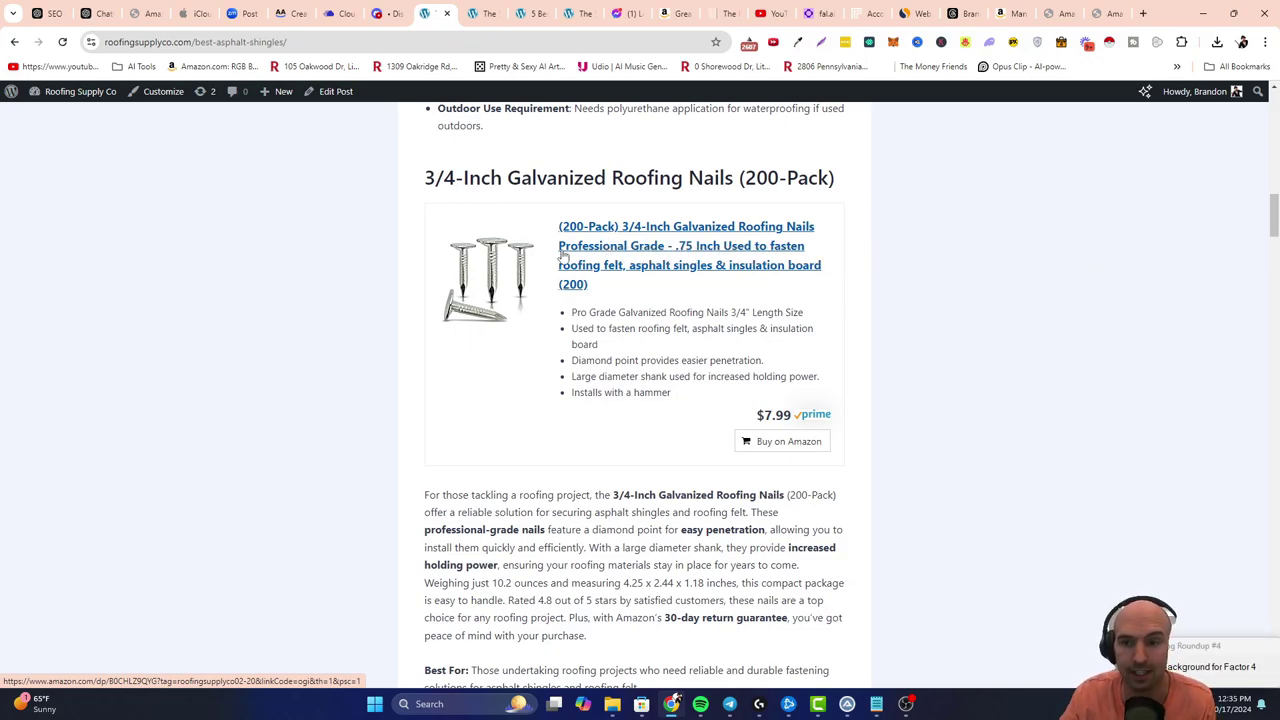
{"action": "scroll", "coordinate": [565, 255], "scroll_direction": "down", "scroll_amount": 7}
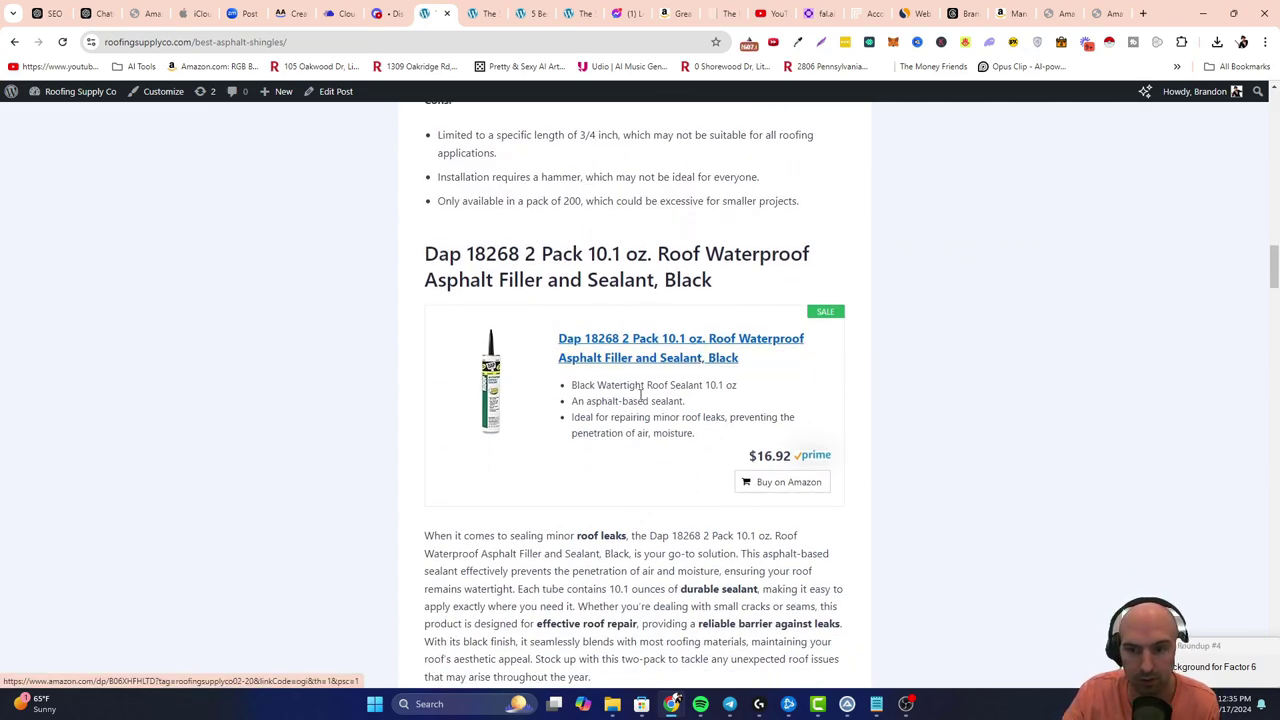
{"action": "scroll", "coordinate": [671, 319], "scroll_direction": "down", "scroll_amount": 8}
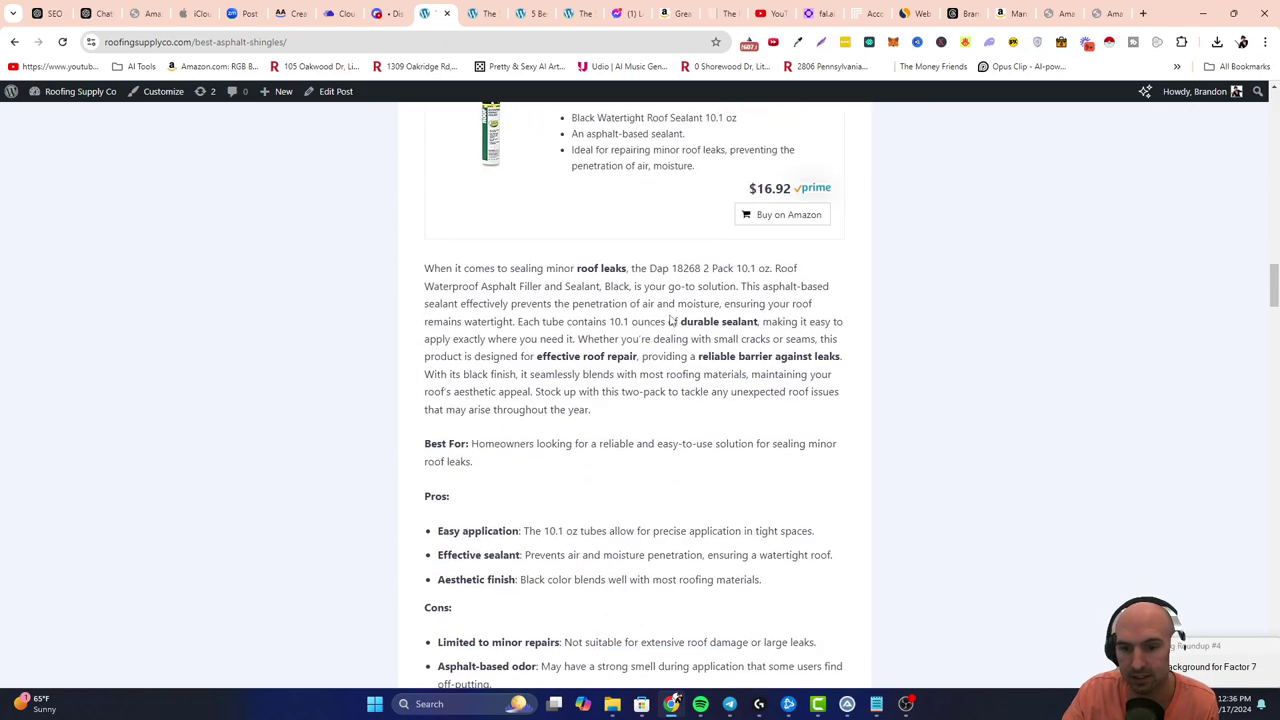
Scroll through the rest of the post, close it, and show the Metal Roofing Panels preview.
{"action": "scroll", "coordinate": [671, 320], "scroll_direction": "up", "scroll_amount": 1}
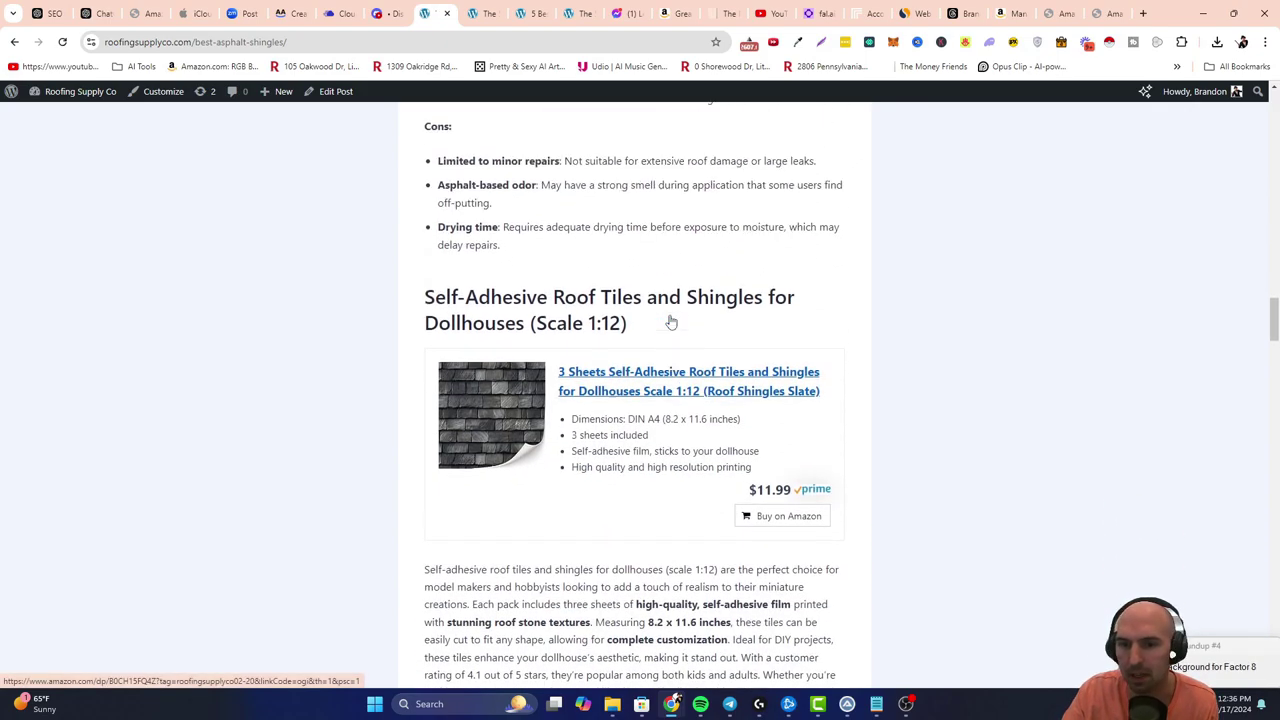
{"action": "scroll", "coordinate": [645, 390], "scroll_direction": "down", "scroll_amount": 5}
{"action": "scroll", "coordinate": [648, 385], "scroll_direction": "down", "scroll_amount": 10}
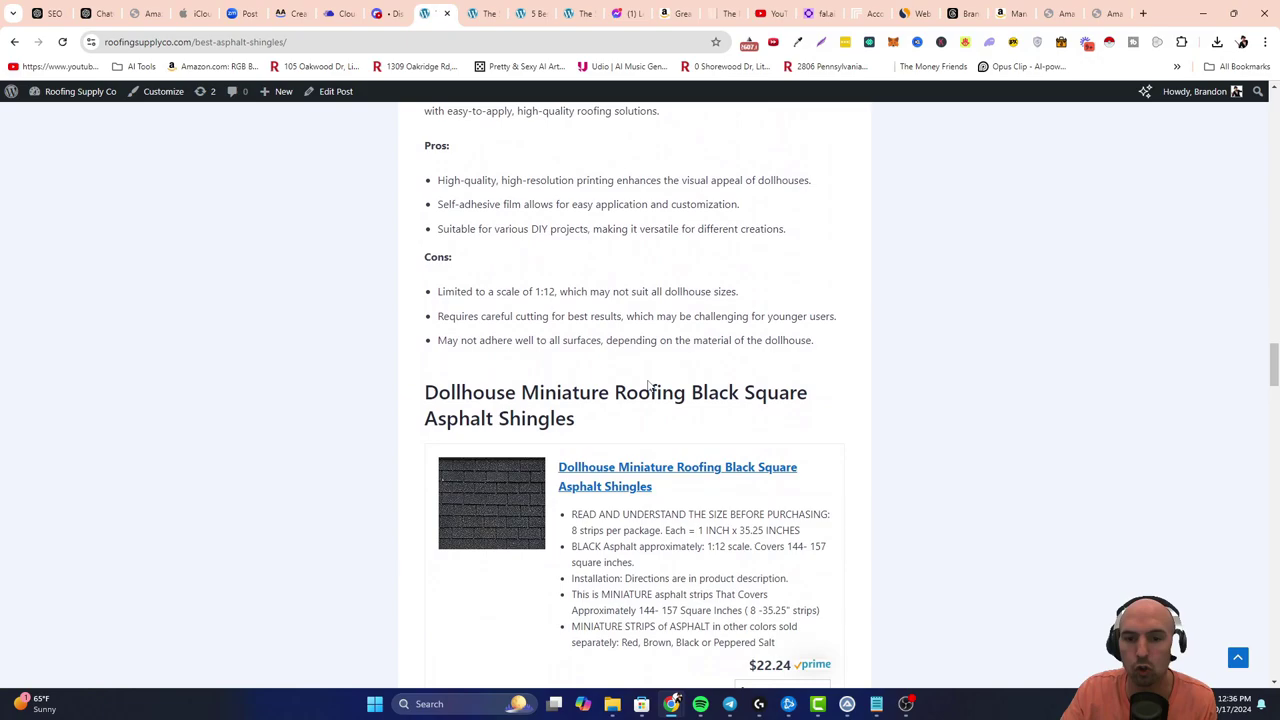
{"action": "scroll", "coordinate": [583, 354], "scroll_direction": "down", "scroll_amount": 2}
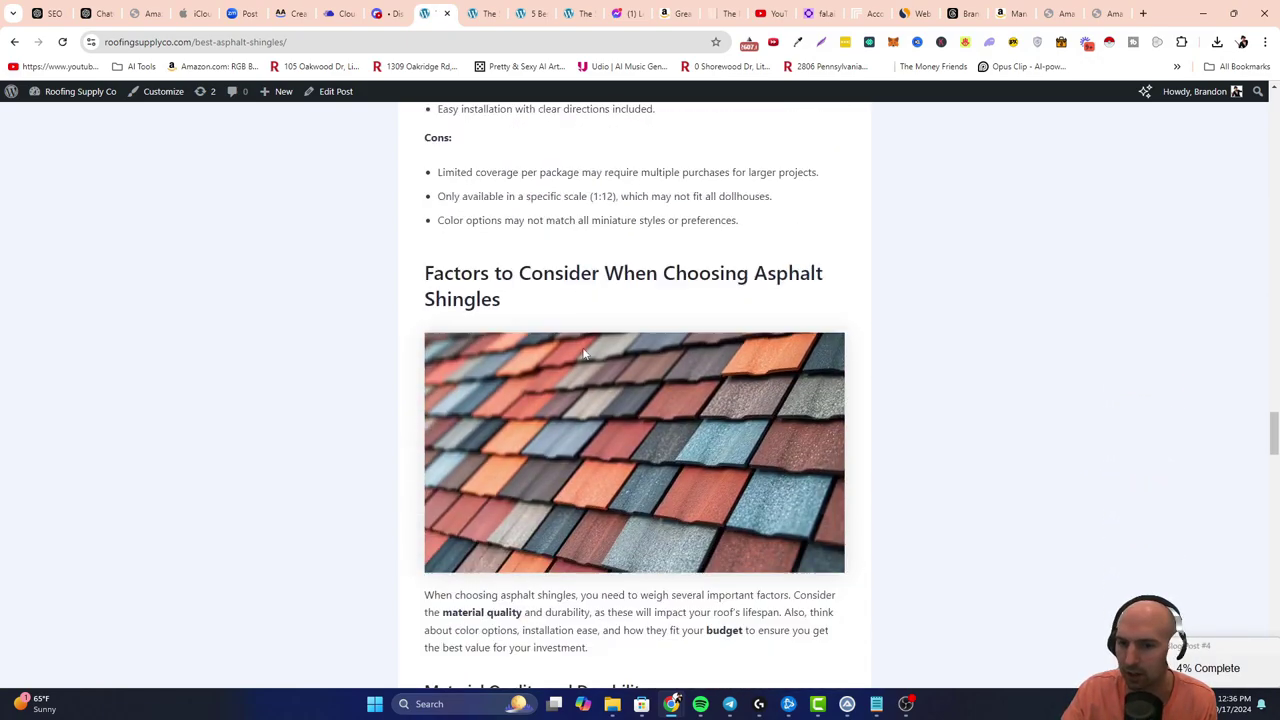
{"action": "scroll", "coordinate": [589, 349], "scroll_direction": "down", "scroll_amount": 2}
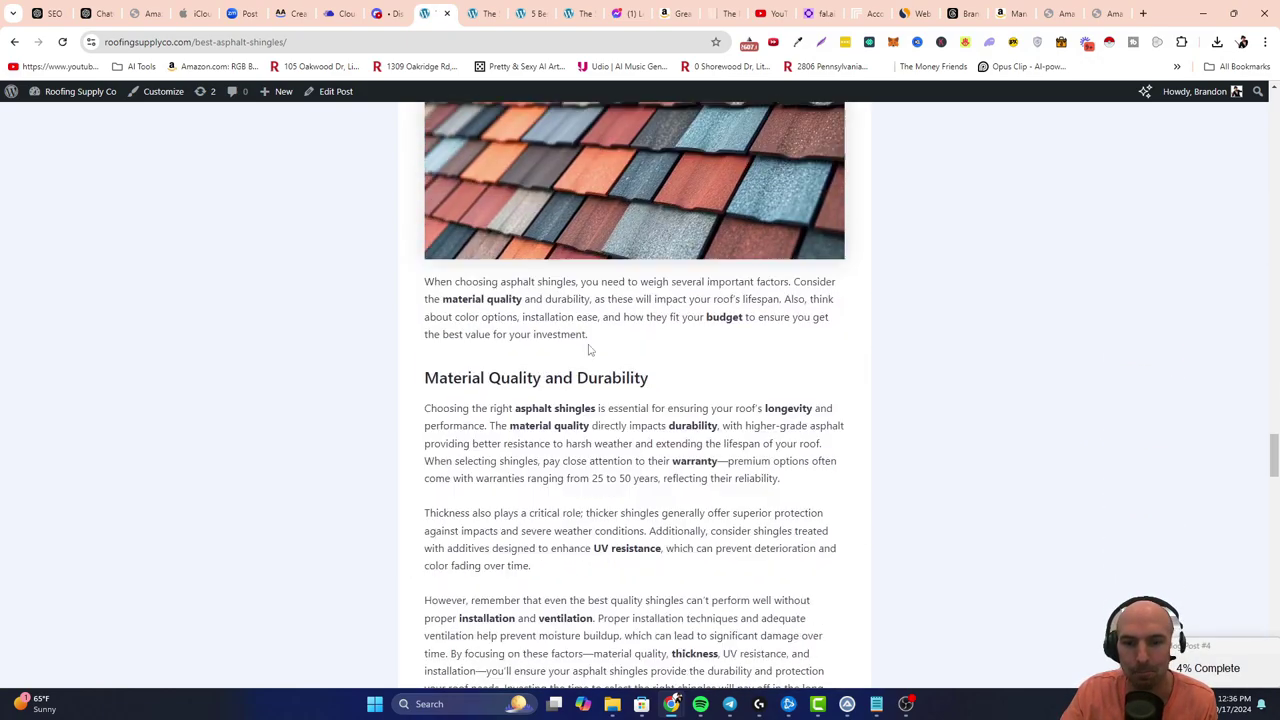
{"action": "scroll", "coordinate": [589, 349], "scroll_direction": "up", "scroll_amount": 2}
{"action": "scroll", "coordinate": [590, 346], "scroll_direction": "down", "scroll_amount": 1}
{"action": "scroll", "coordinate": [590, 346], "scroll_direction": "down", "scroll_amount": 14}
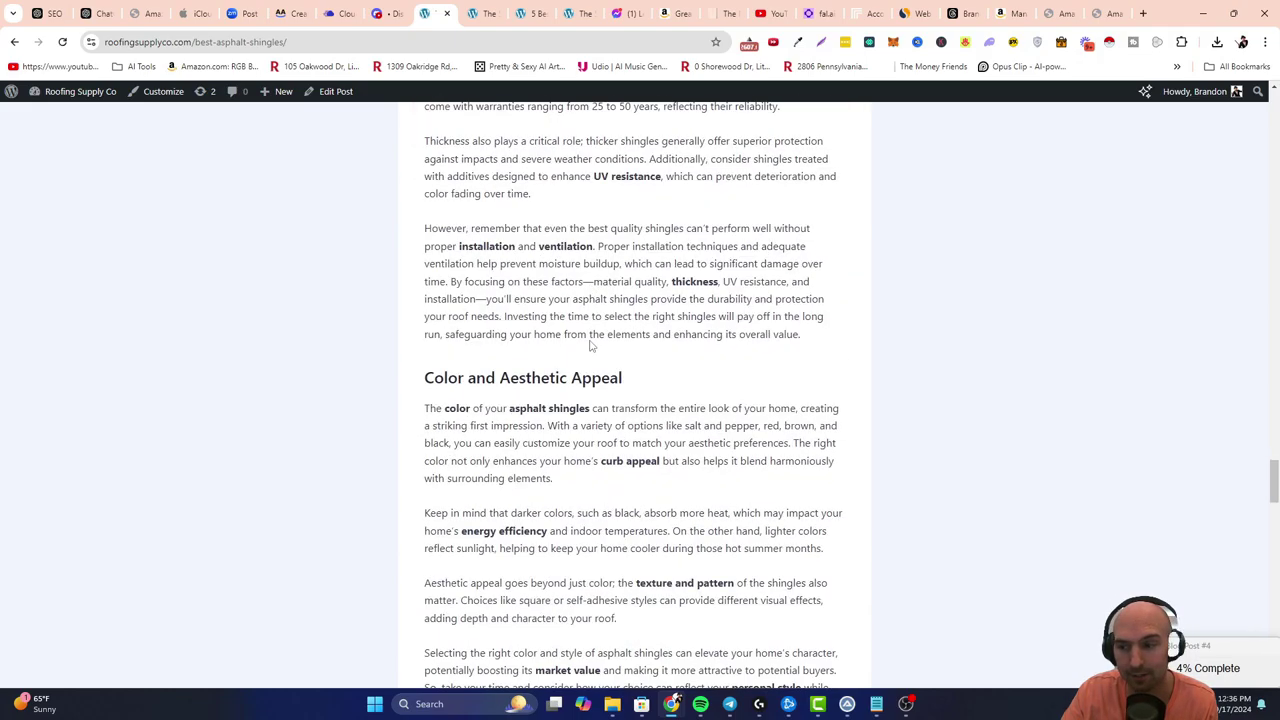
{"action": "scroll", "coordinate": [590, 346], "scroll_direction": "down", "scroll_amount": 7}
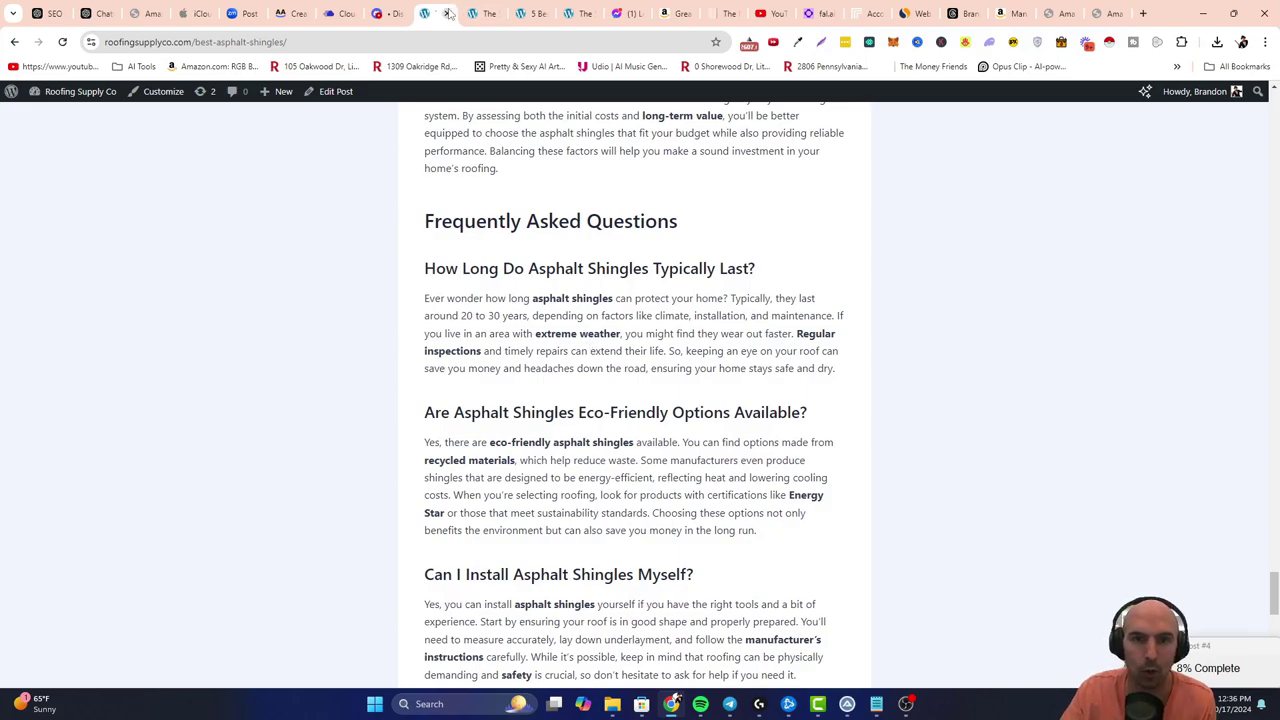
{"action": "left_click", "coordinate": [449, 13]}
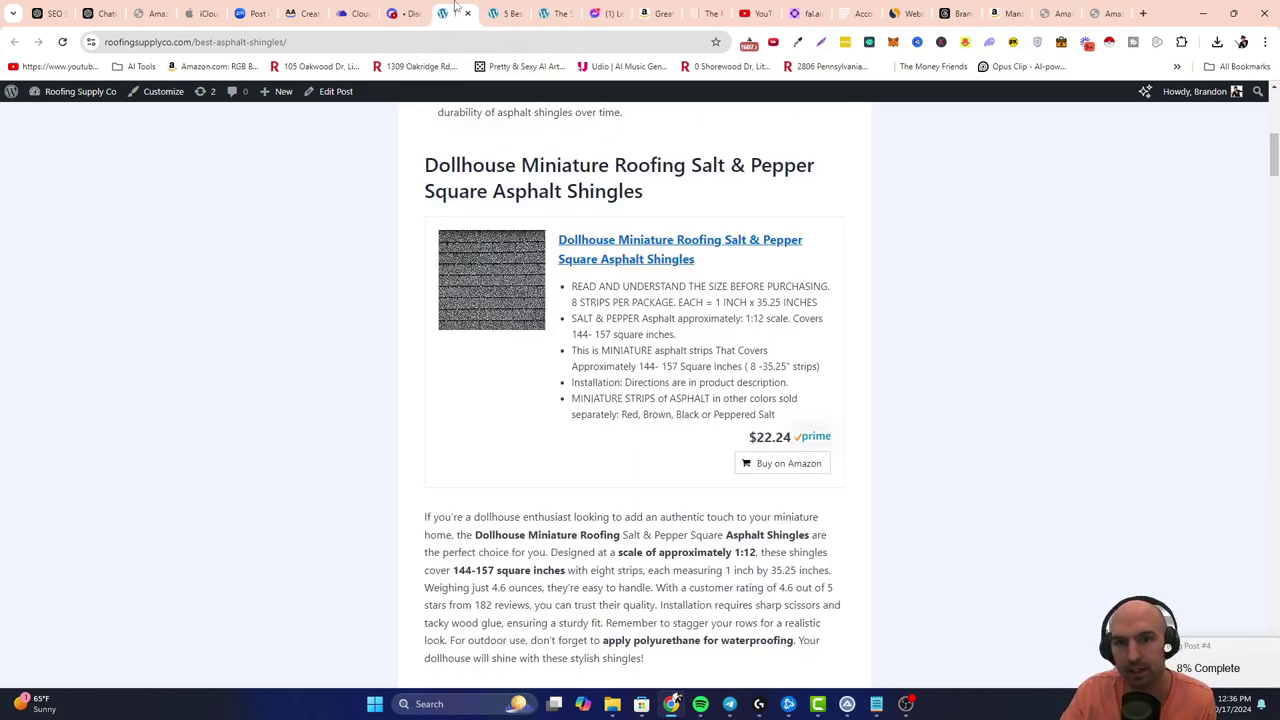
{"action": "left_click", "coordinate": [503, 12]}
From the dashboard, go to All Posts and open the Metal Roofing Panels draft preview in a new tab.
{"action": "mouse_move", "coordinate": [90, 93]}
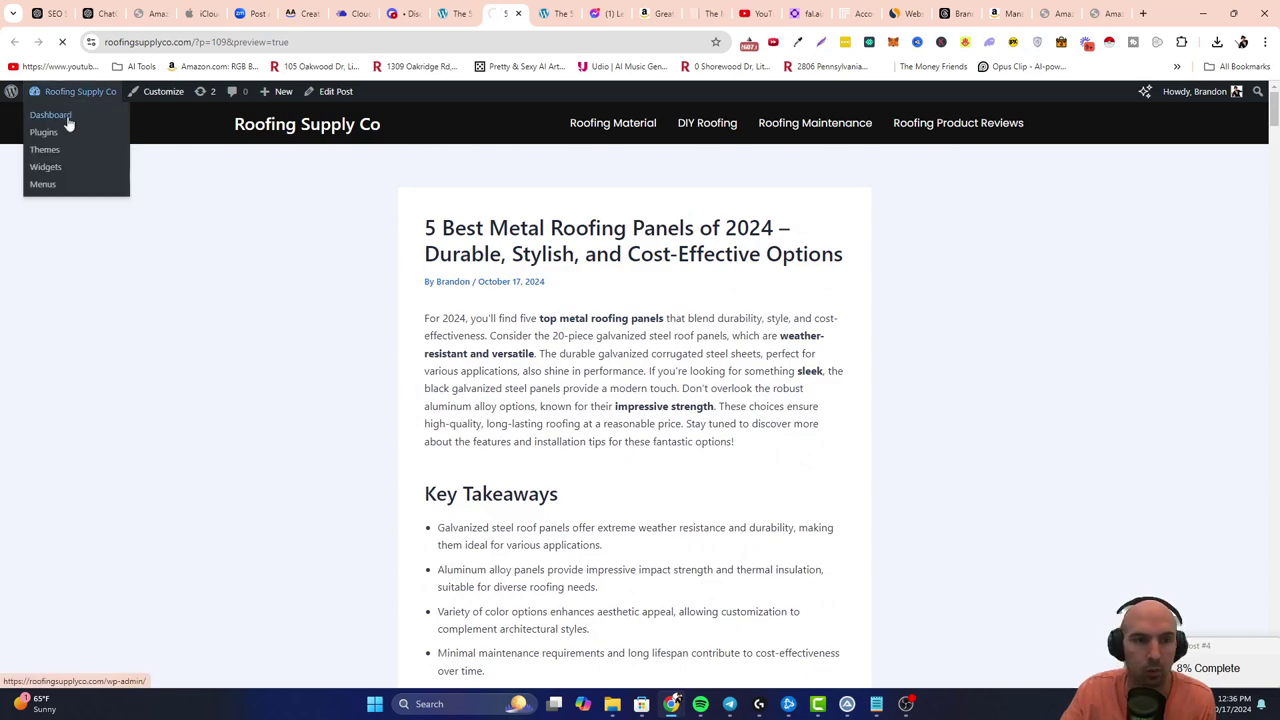
{"action": "left_click", "coordinate": [67, 120]}
{"action": "mouse_move", "coordinate": [32, 276]}
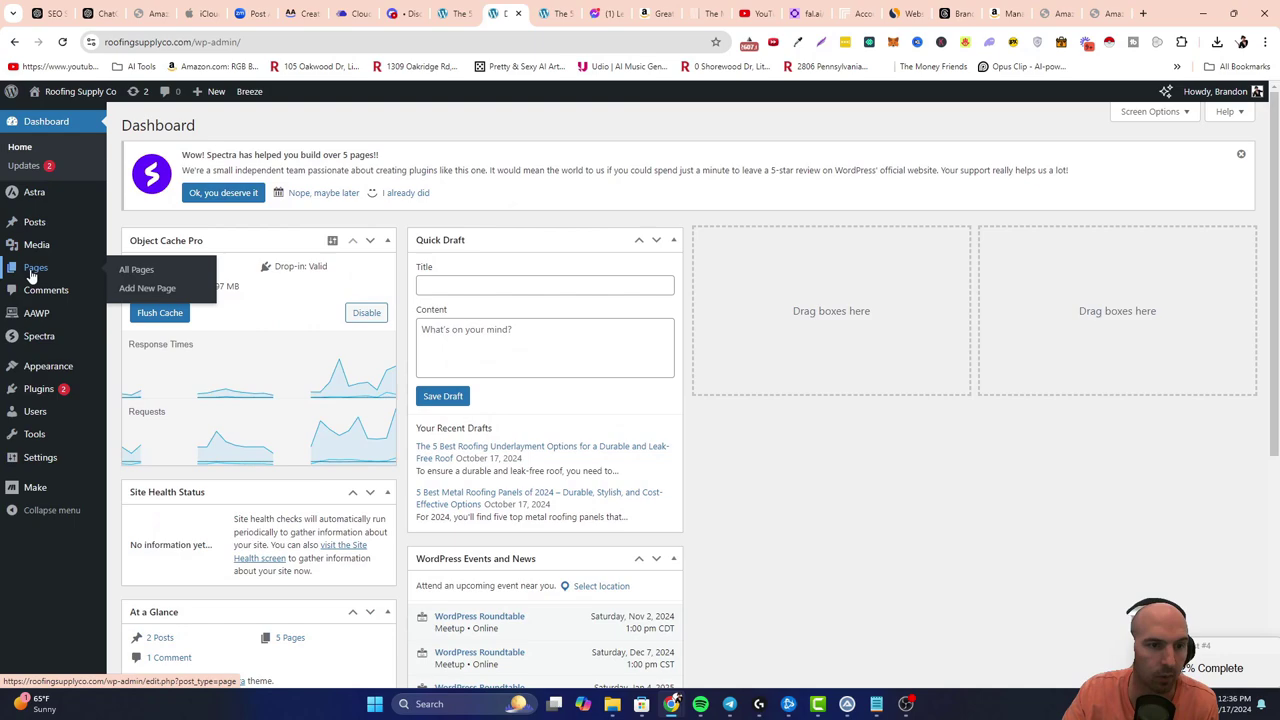
{"action": "left_click", "coordinate": [131, 270]}
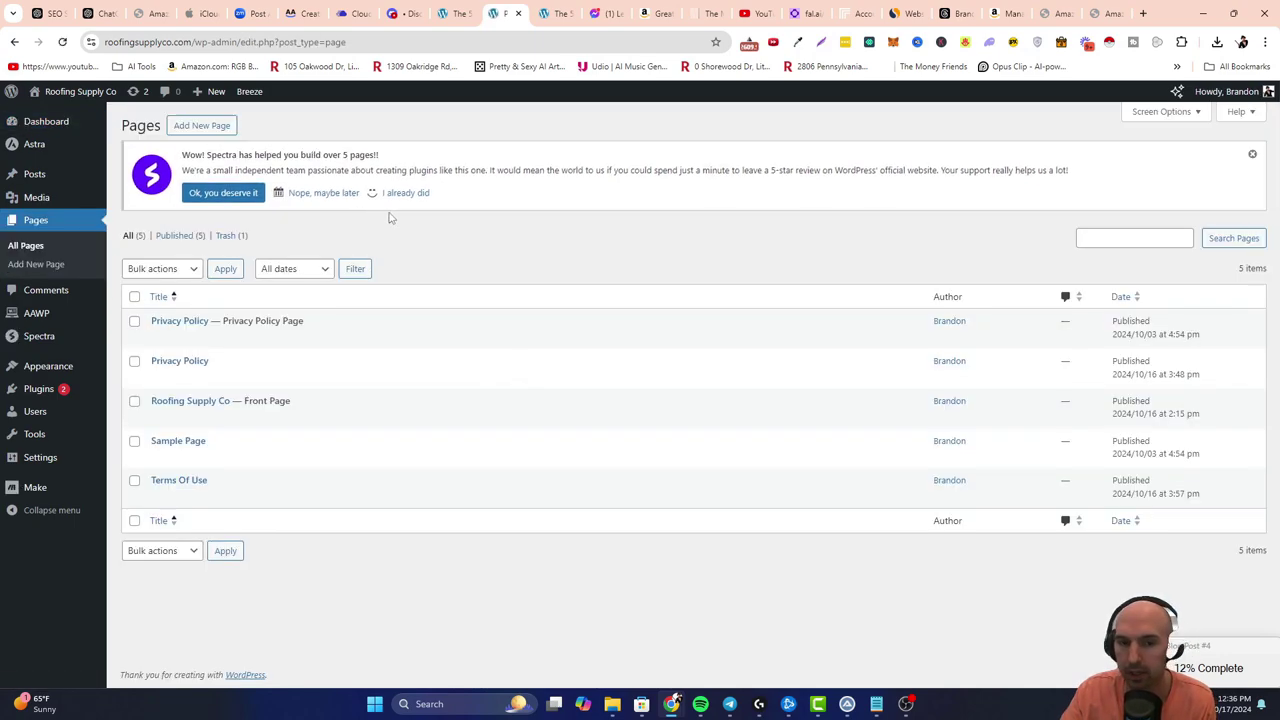
{"action": "mouse_move", "coordinate": [36, 180]}
{"action": "left_click", "coordinate": [124, 187]}
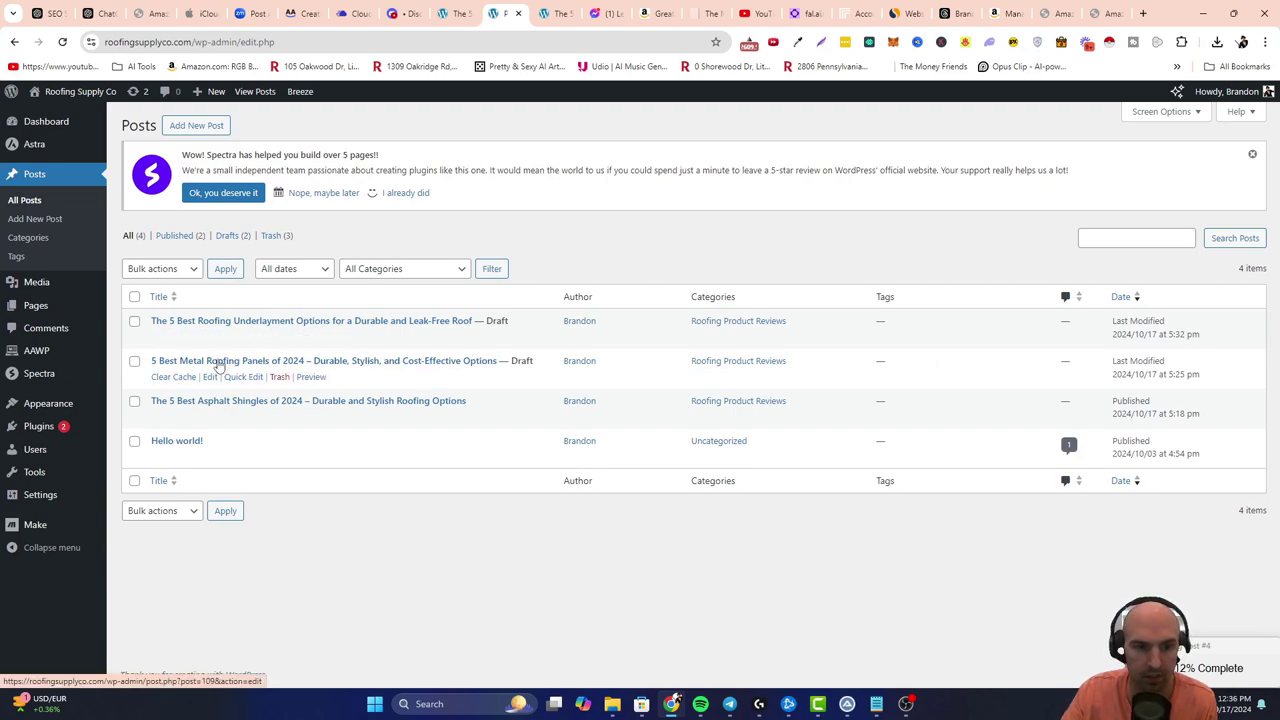
{"action": "right_click", "coordinate": [300, 378]}
{"action": "left_click", "coordinate": [340, 388]}
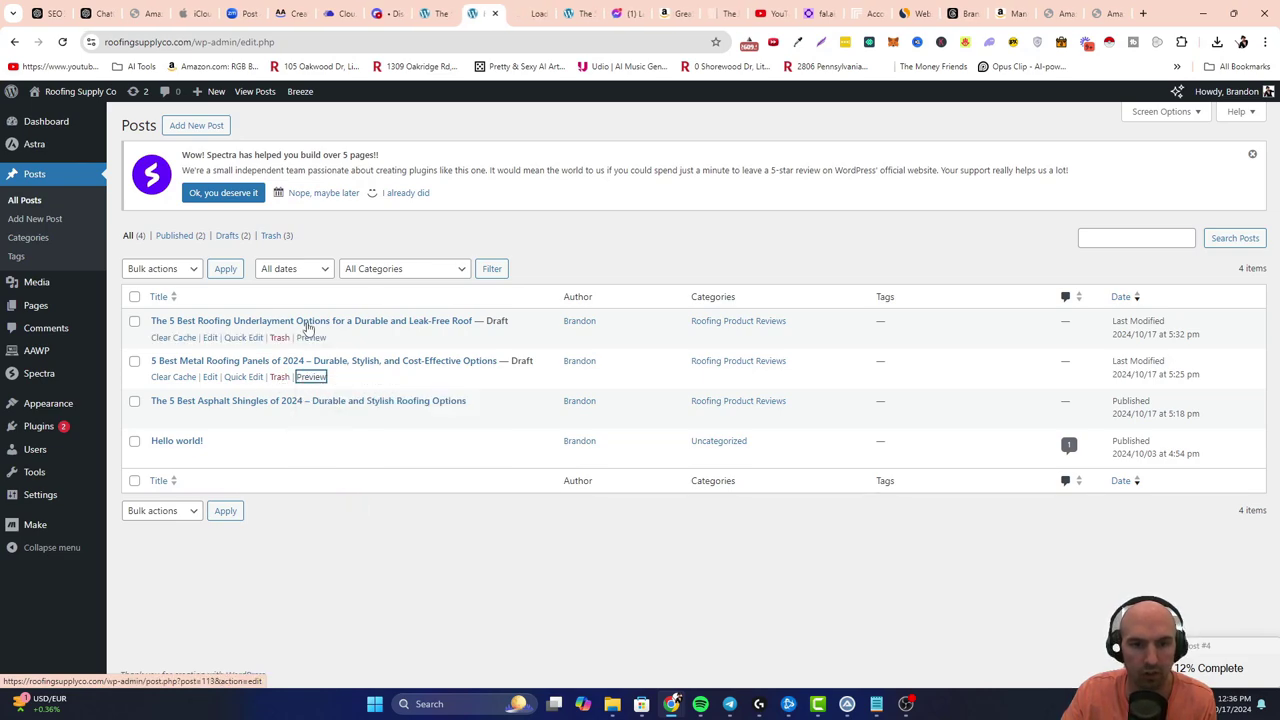
Switch to the Metal Roofing Panels preview and read through its intro.
{"action": "left_click", "coordinate": [525, 8]}
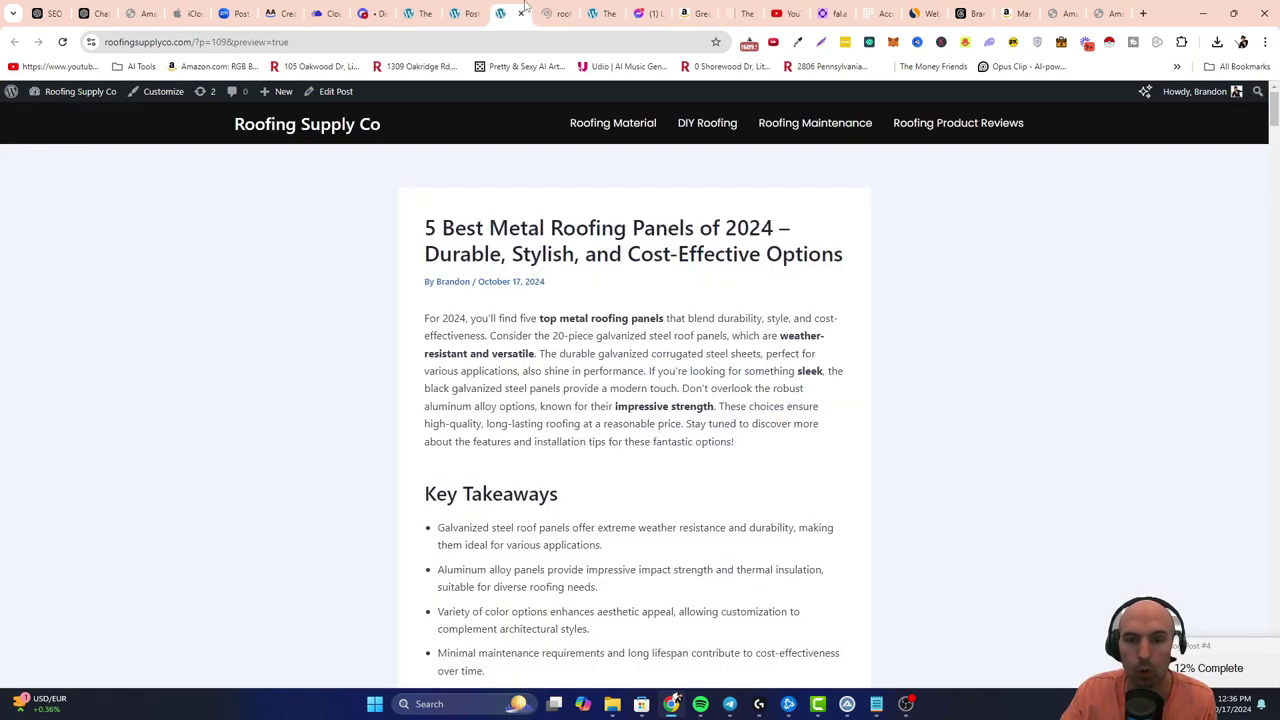
{"action": "left_click", "coordinate": [572, 10]}
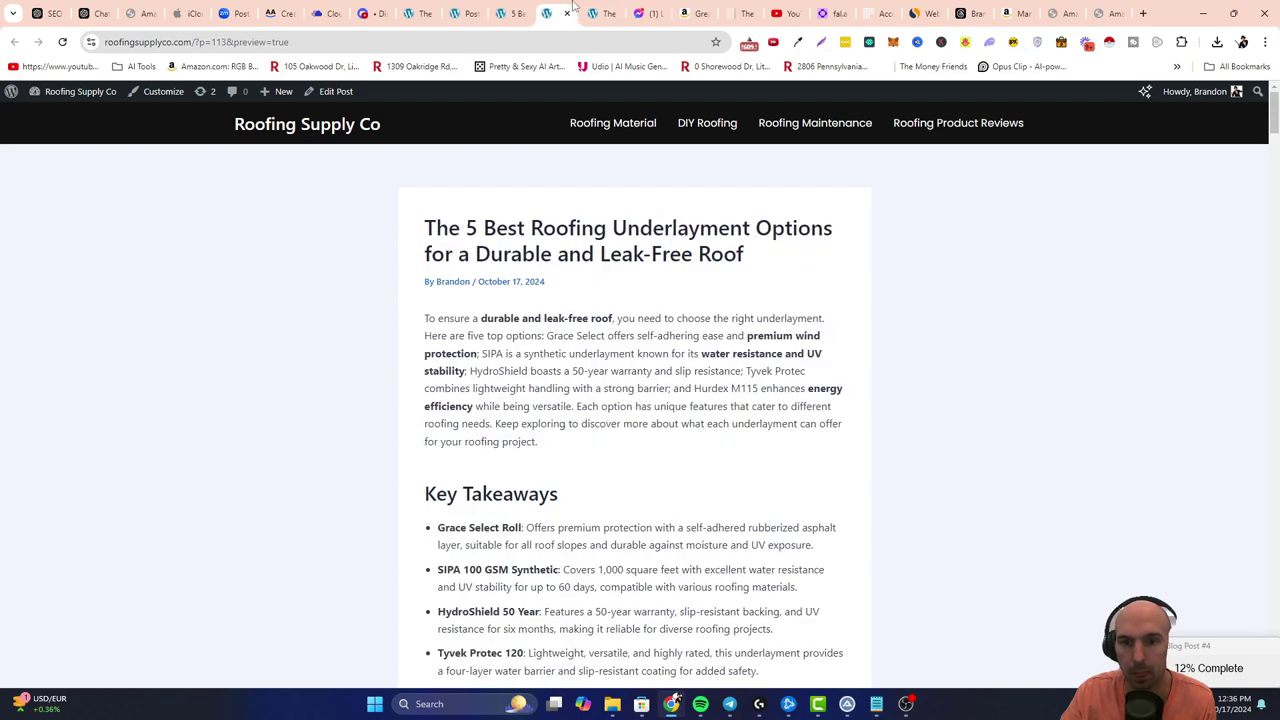
{"action": "left_click", "coordinate": [519, 10]}
{"action": "scroll", "coordinate": [605, 315], "scroll_direction": "down", "scroll_amount": 3}
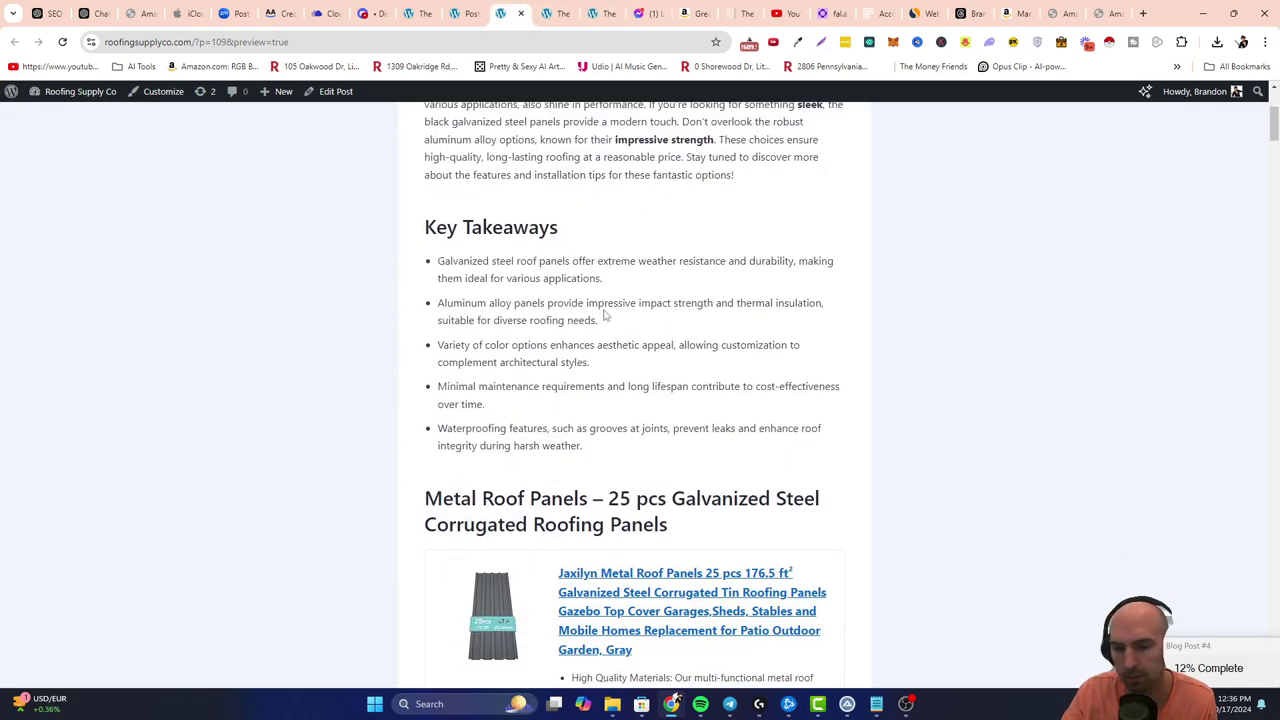
{"action": "scroll", "coordinate": [603, 315], "scroll_direction": "up", "scroll_amount": 2}
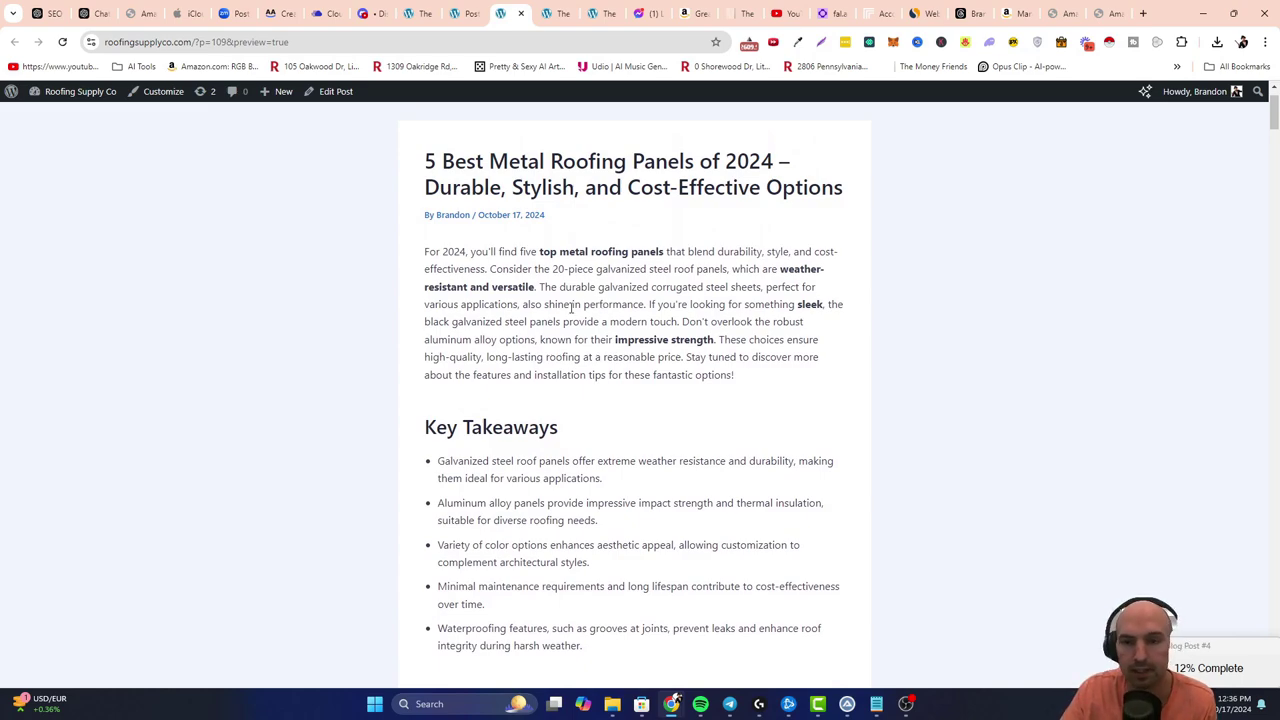
{"action": "scroll", "coordinate": [602, 272], "scroll_direction": "down", "scroll_amount": 5}
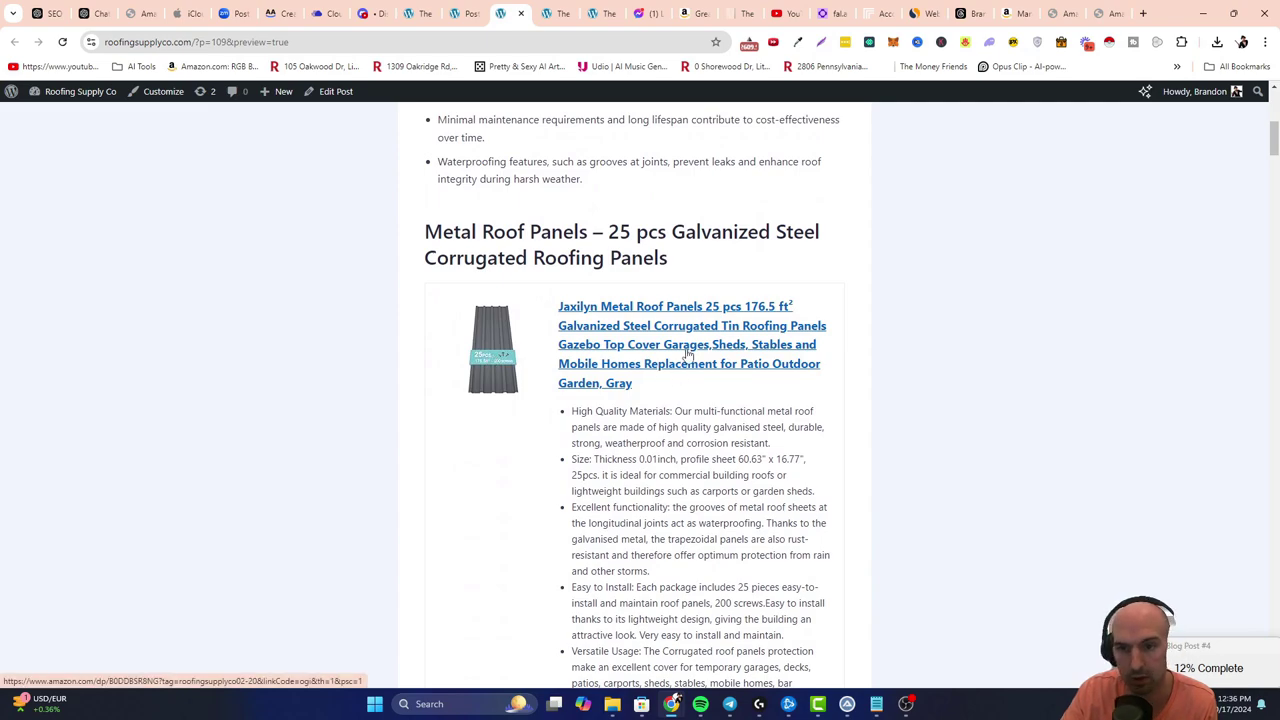
{"action": "scroll", "coordinate": [686, 354], "scroll_direction": "down", "scroll_amount": 5}
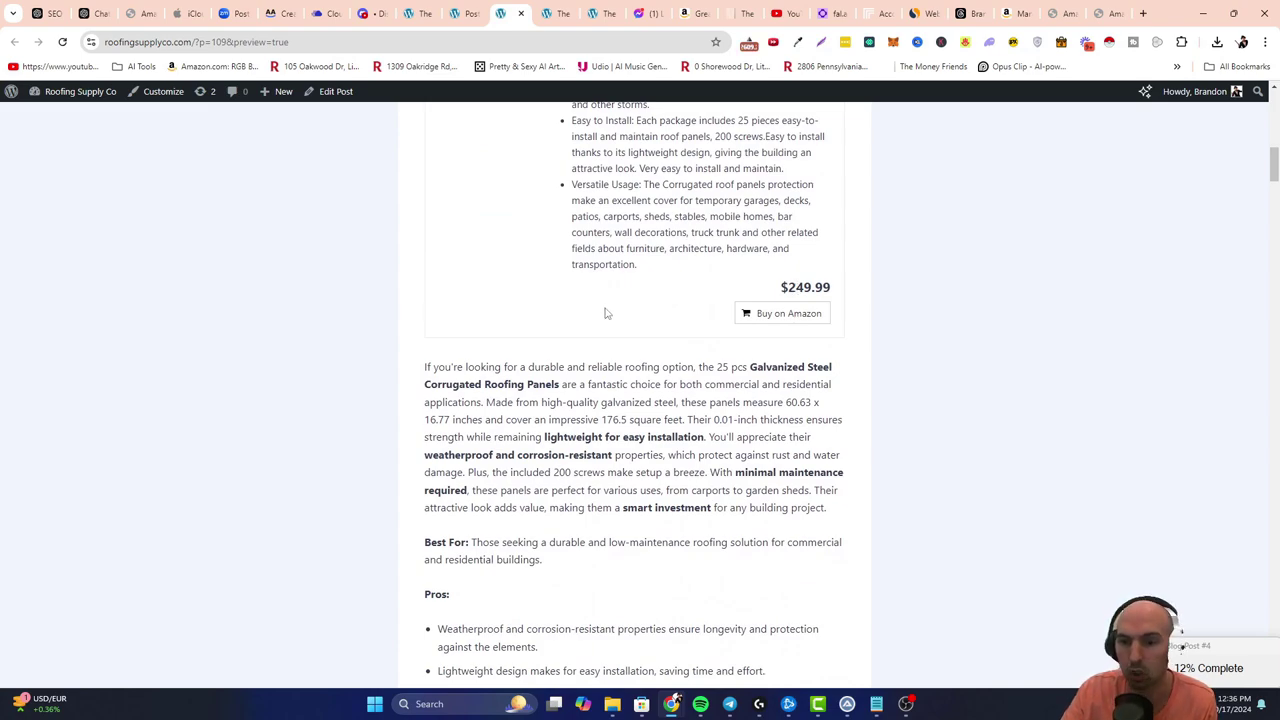
{"action": "scroll", "coordinate": [605, 313], "scroll_direction": "down", "scroll_amount": 7}
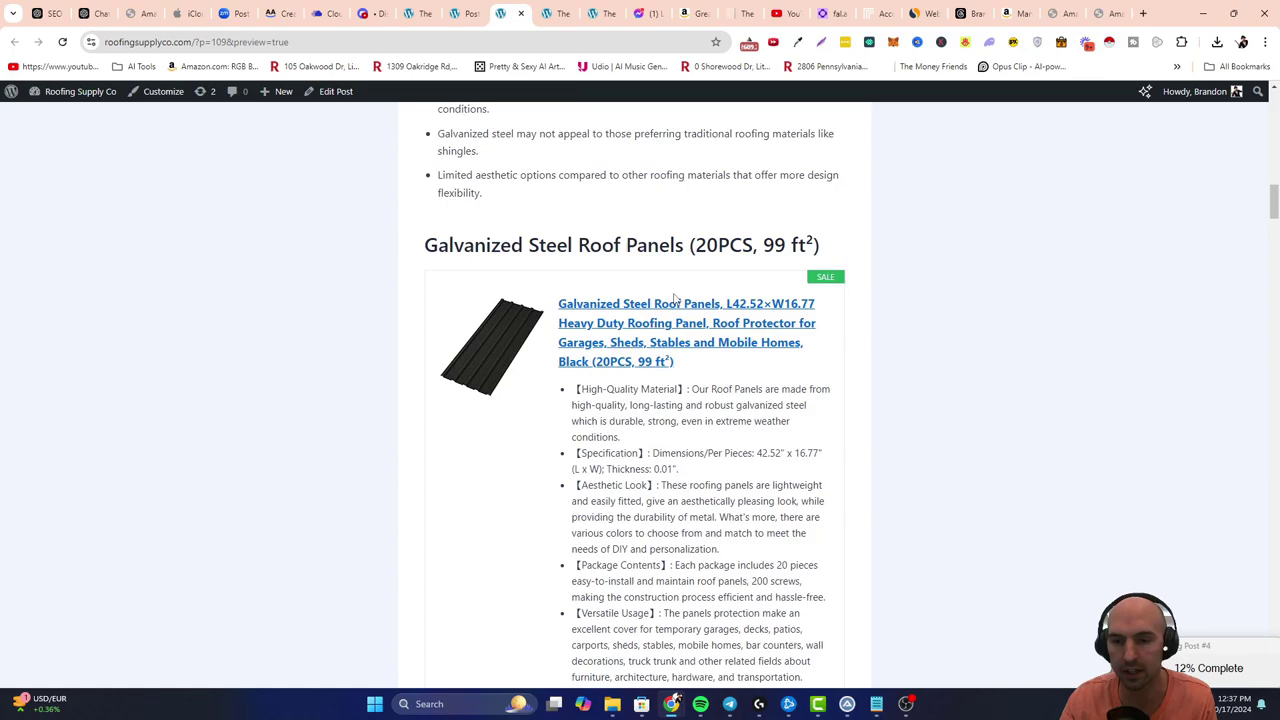
Scroll through the product boxes to the comment form, then drag back to the top.
{"action": "scroll", "coordinate": [675, 298], "scroll_direction": "down", "scroll_amount": 5}
{"action": "scroll", "coordinate": [707, 277], "scroll_direction": "down", "scroll_amount": 9}
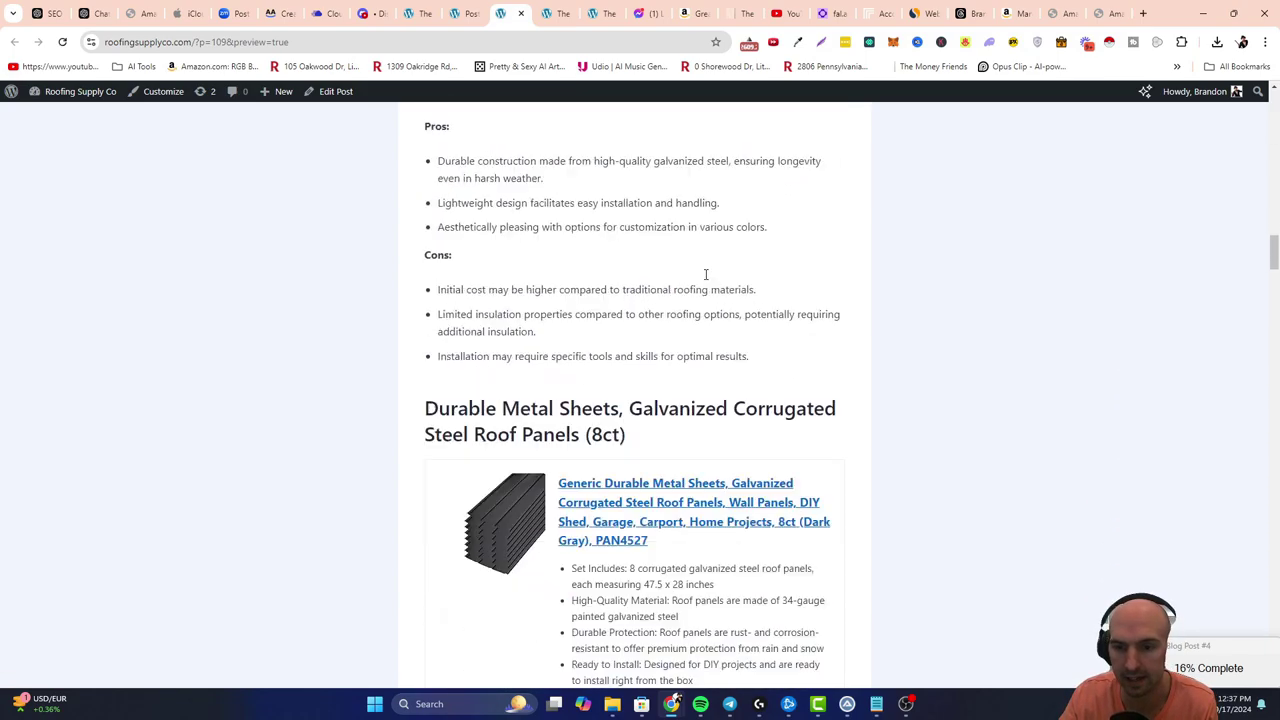
{"action": "scroll", "coordinate": [706, 273], "scroll_direction": "down", "scroll_amount": 8}
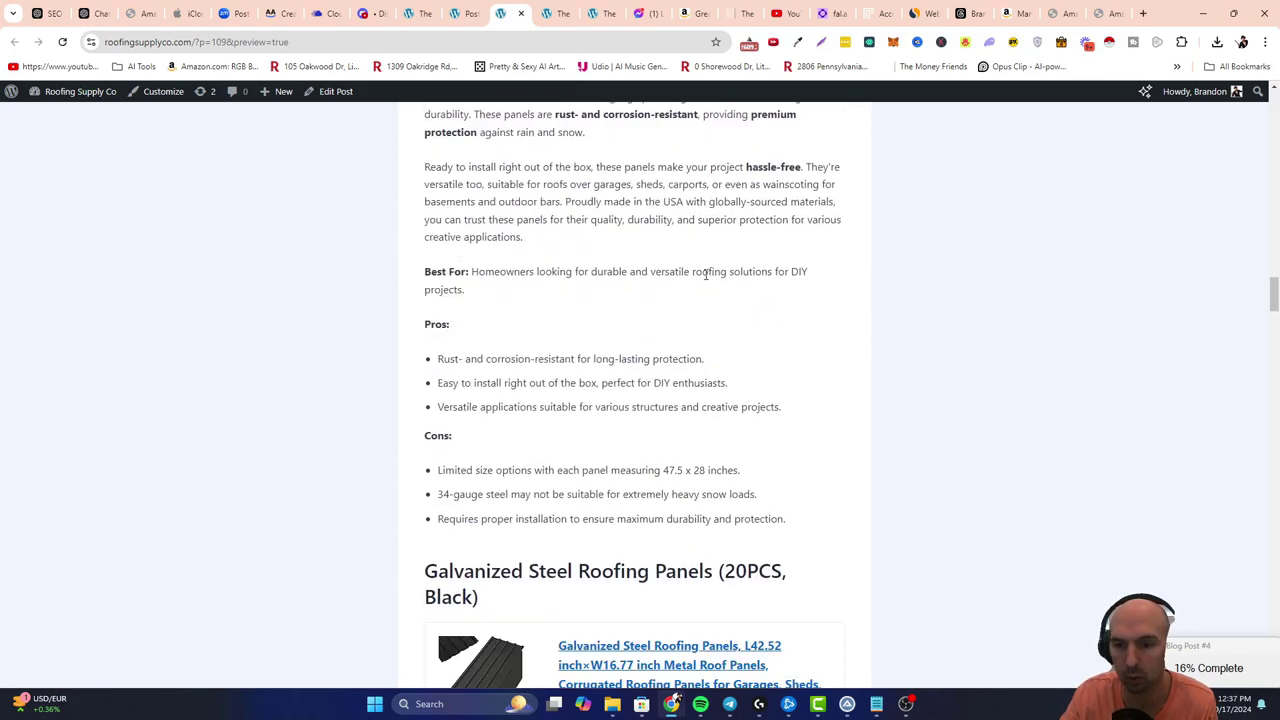
{"action": "scroll", "coordinate": [706, 277], "scroll_direction": "down", "scroll_amount": 9}
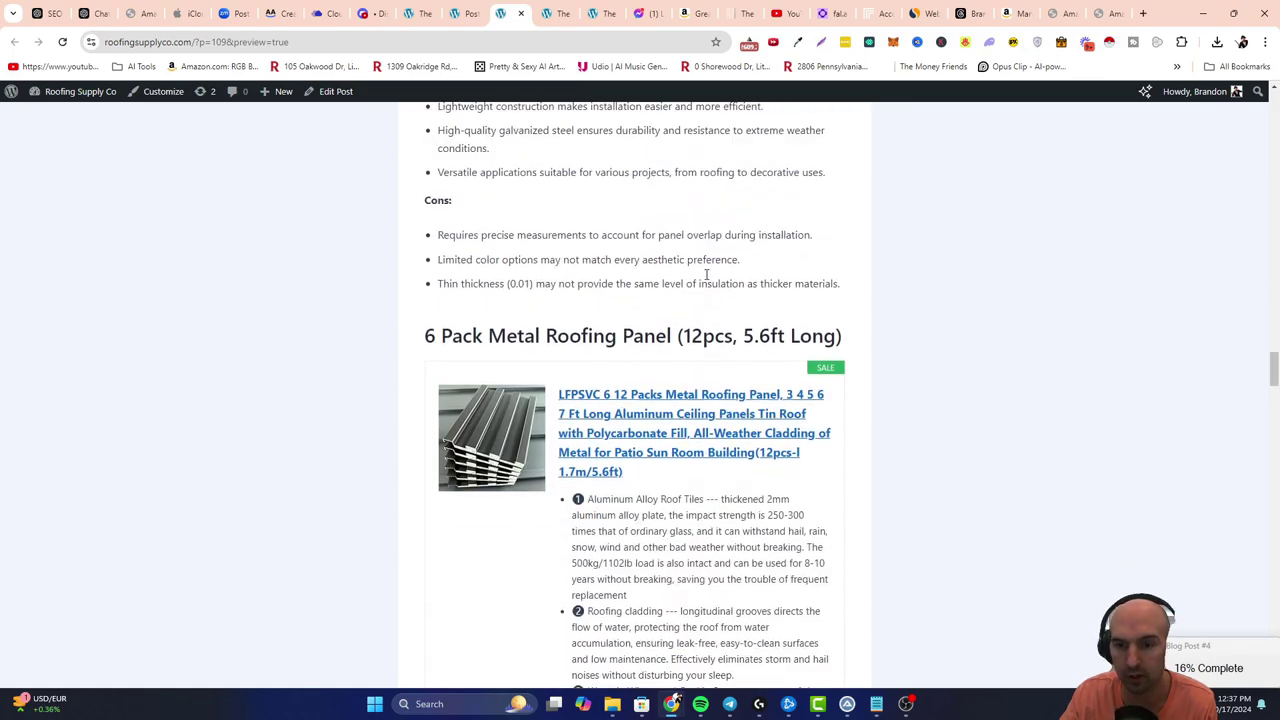
{"action": "scroll", "coordinate": [707, 281], "scroll_direction": "down", "scroll_amount": 10}
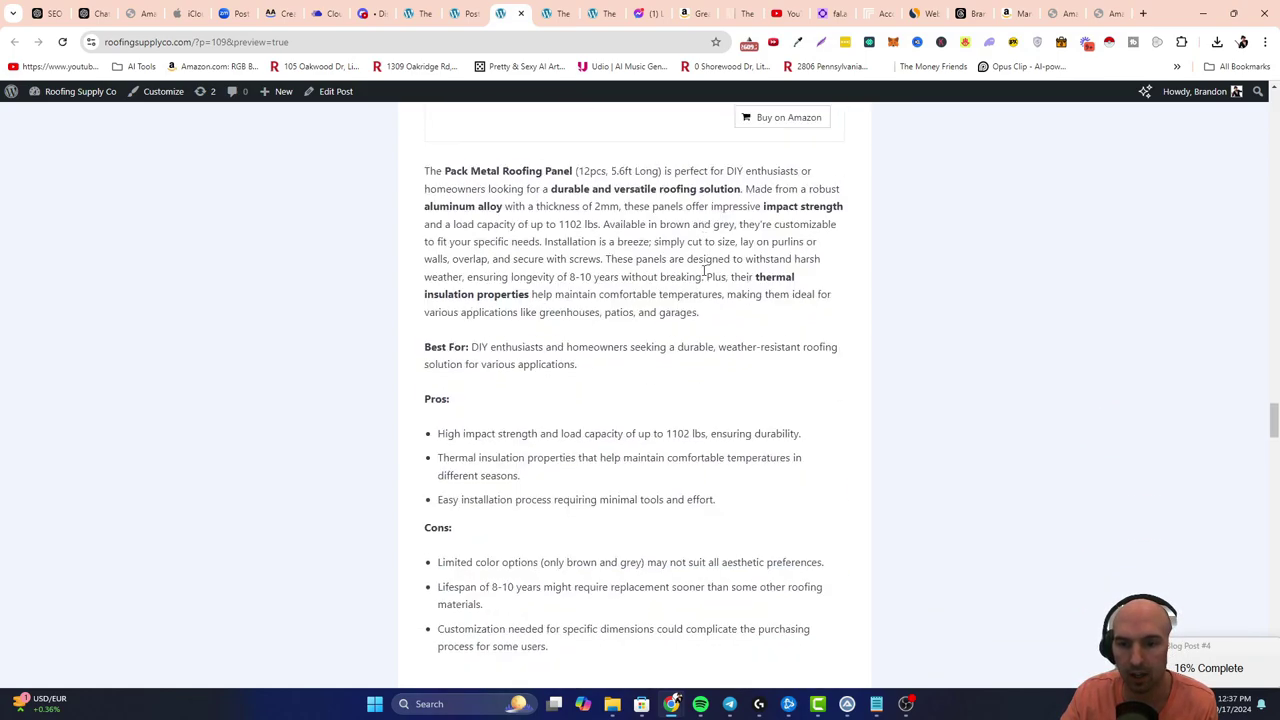
{"action": "scroll", "coordinate": [704, 270], "scroll_direction": "down", "scroll_amount": 4}
{"action": "scroll", "coordinate": [726, 430], "scroll_direction": "down", "scroll_amount": 16}
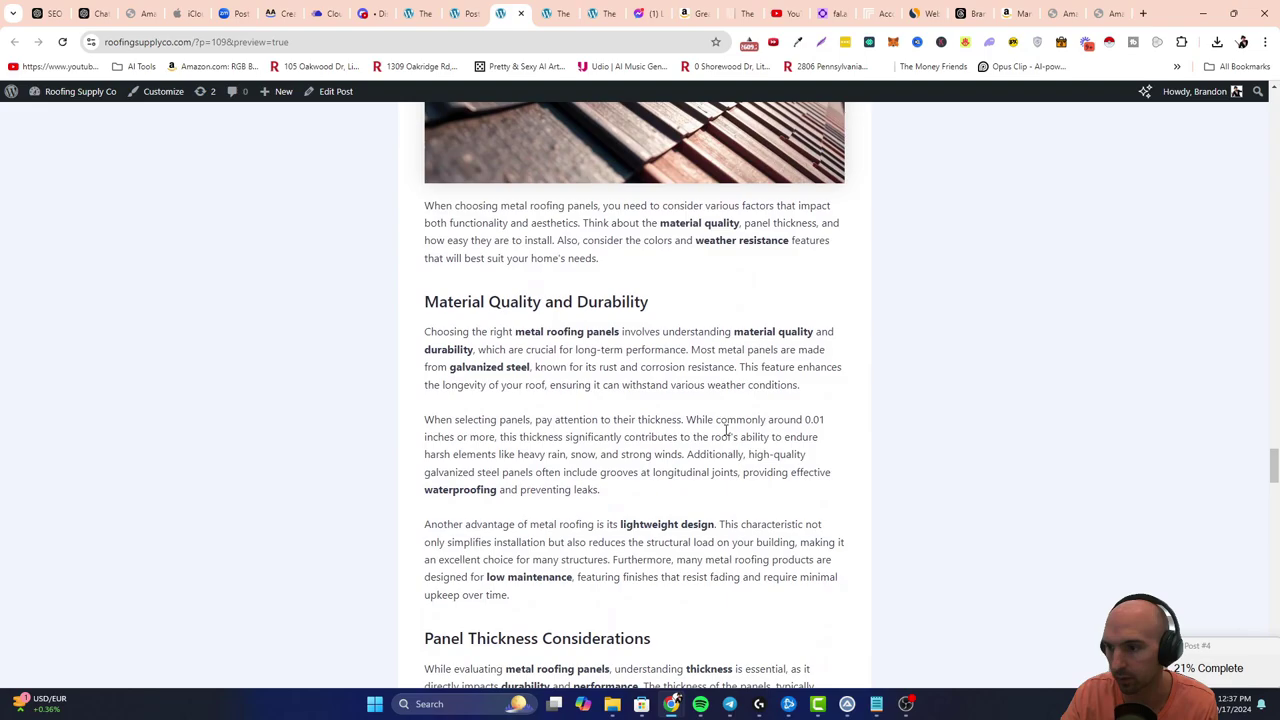
{"action": "scroll", "coordinate": [726, 430], "scroll_direction": "down", "scroll_amount": 20}
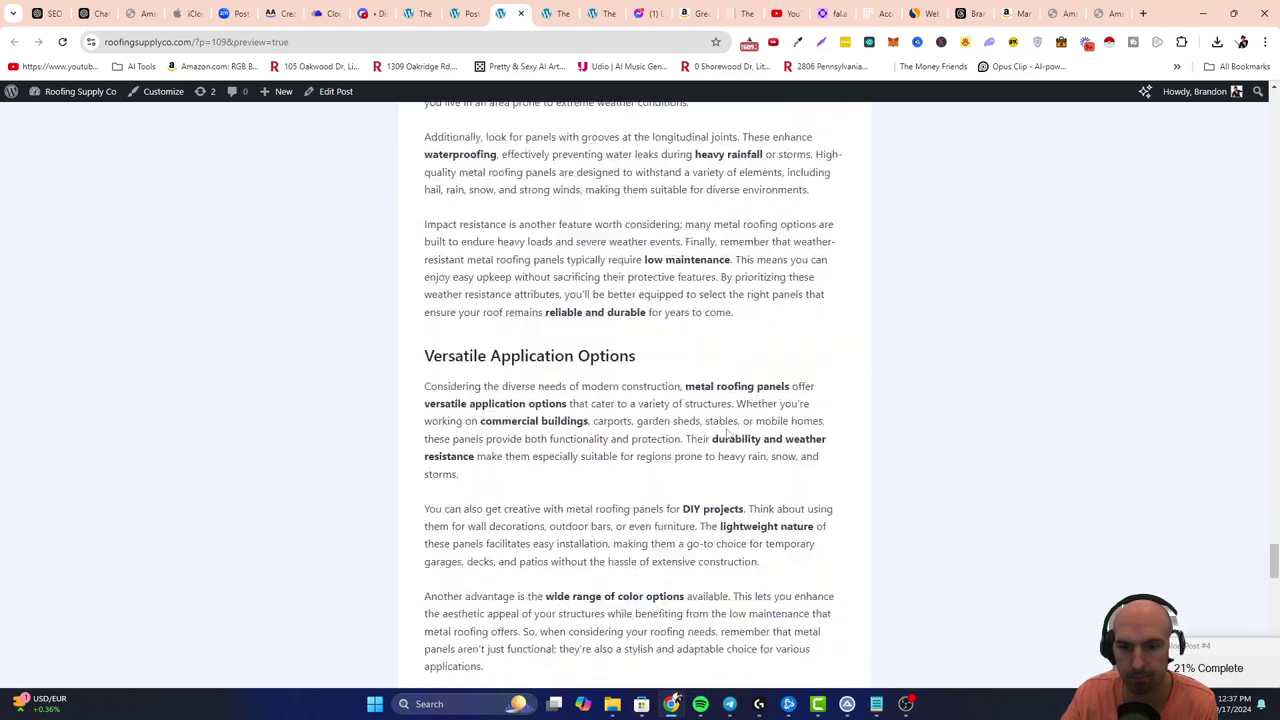
{"action": "scroll", "coordinate": [727, 429], "scroll_direction": "down", "scroll_amount": 1}
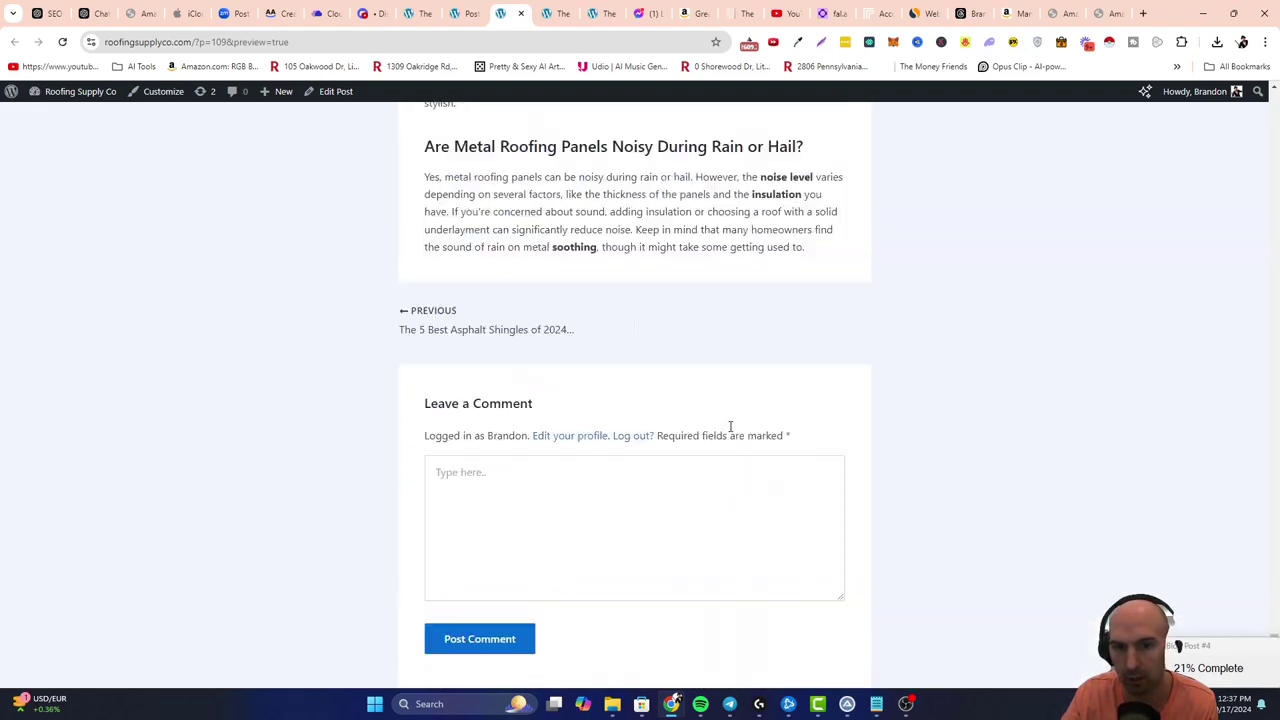
{"action": "scroll", "coordinate": [731, 428], "scroll_direction": "up", "scroll_amount": 2}
{"action": "left_click_drag", "start_coordinate": [1275, 630], "coordinate": [1275, 105]}
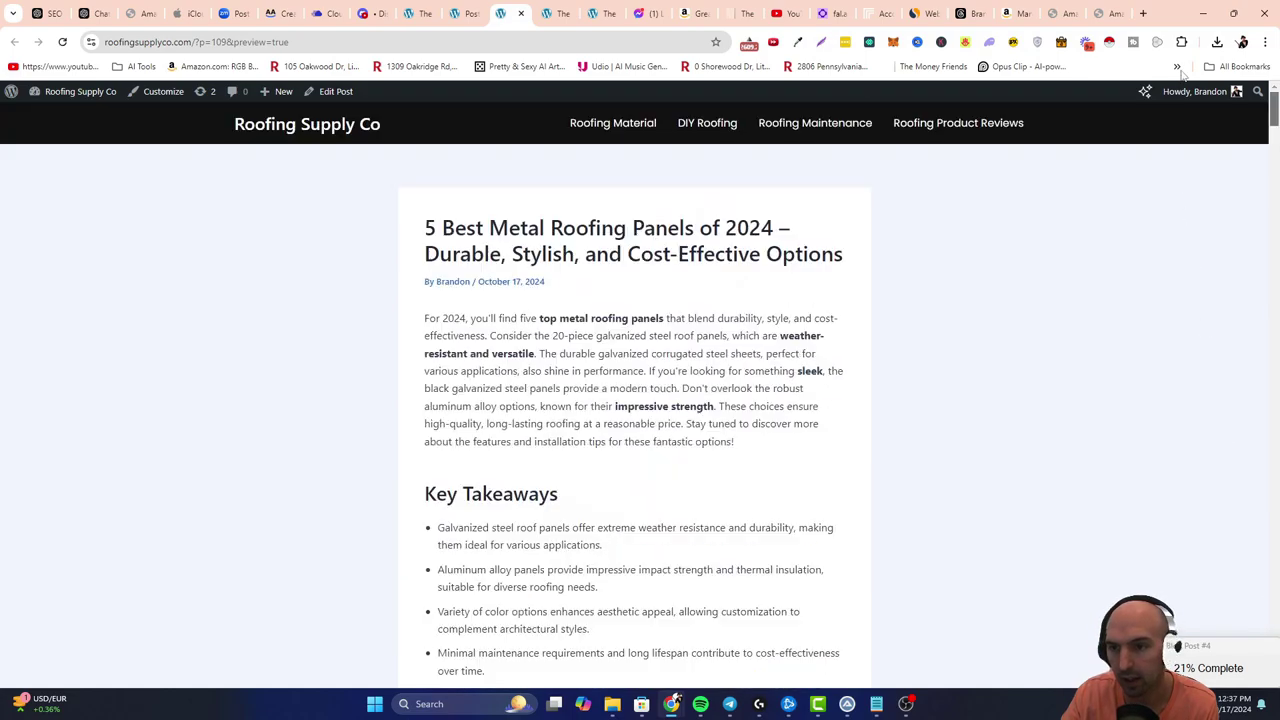
{"action": "left_click", "coordinate": [540, 8]}
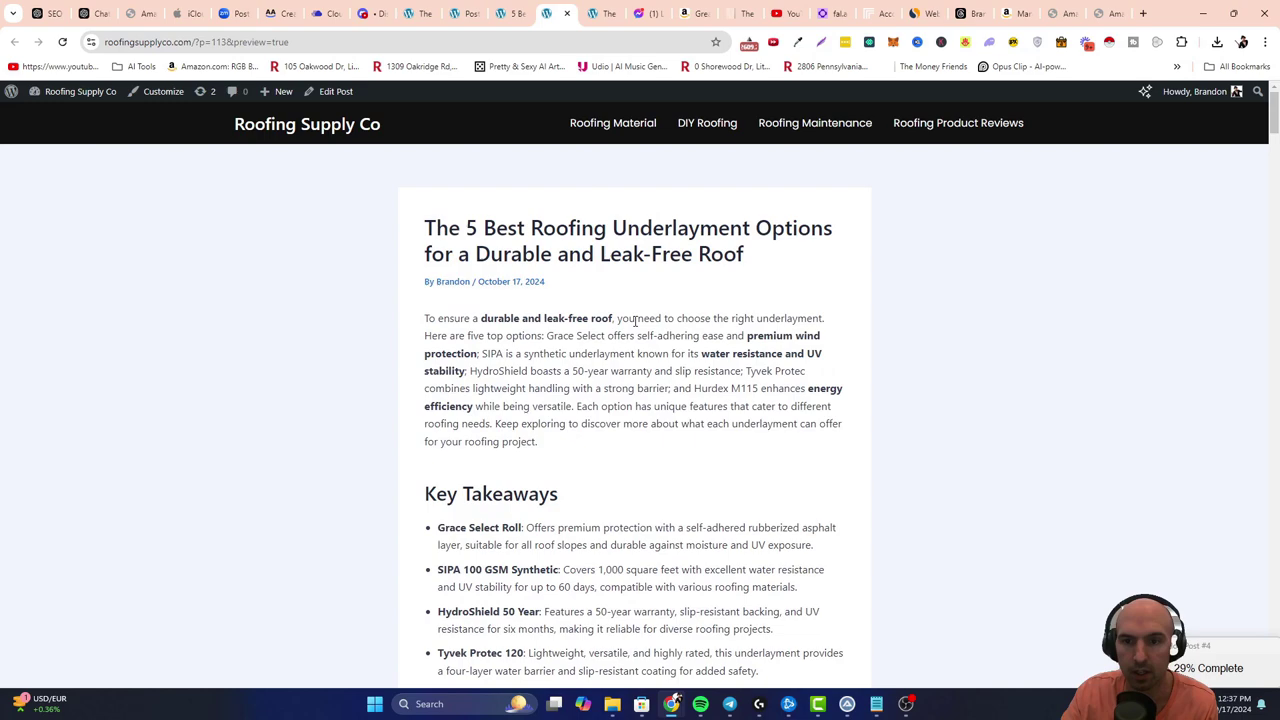
{"action": "scroll", "coordinate": [640, 290], "scroll_direction": "down", "scroll_amount": 5}
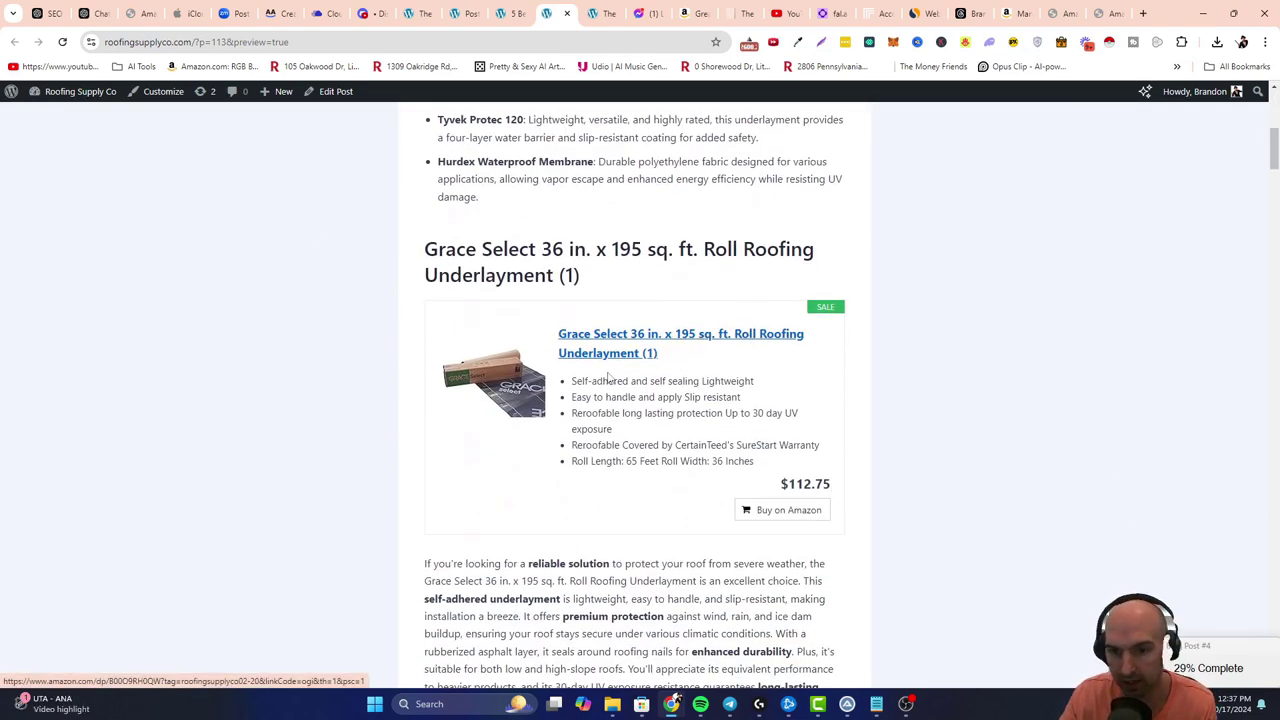
{"action": "scroll", "coordinate": [792, 483], "scroll_direction": "down", "scroll_amount": 10}
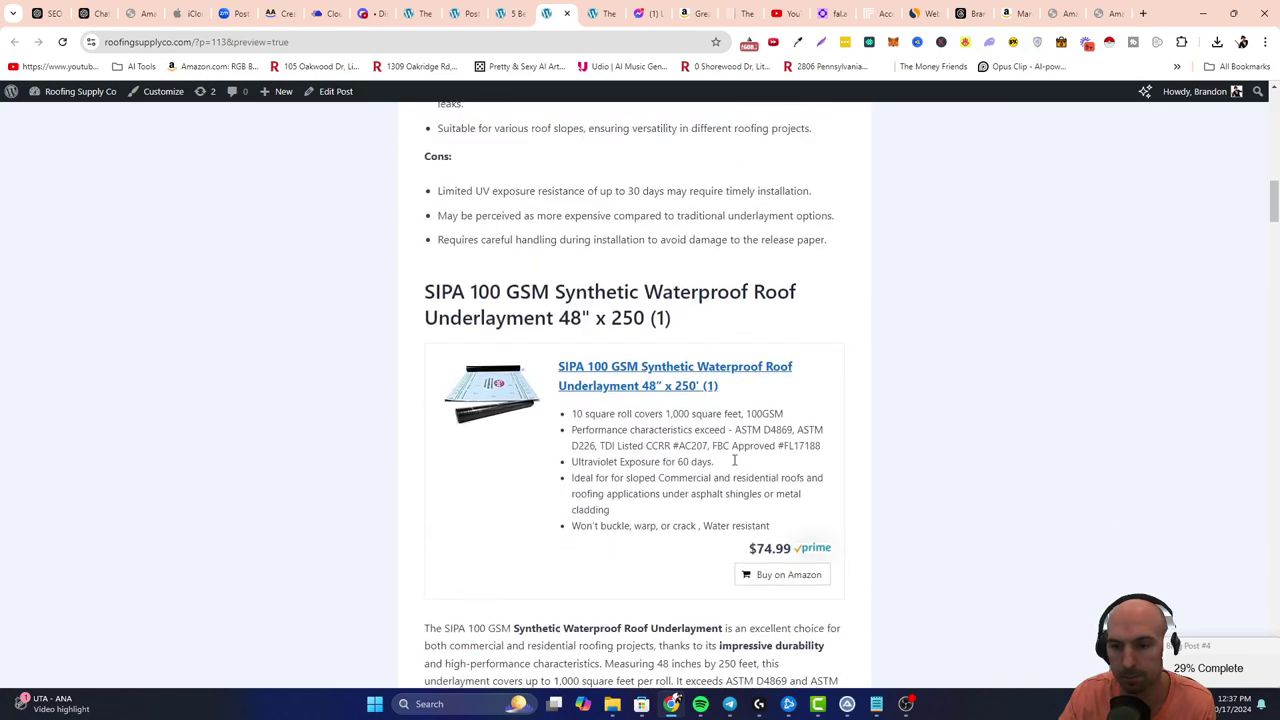
{"action": "scroll", "coordinate": [521, 244], "scroll_direction": "up", "scroll_amount": 2}
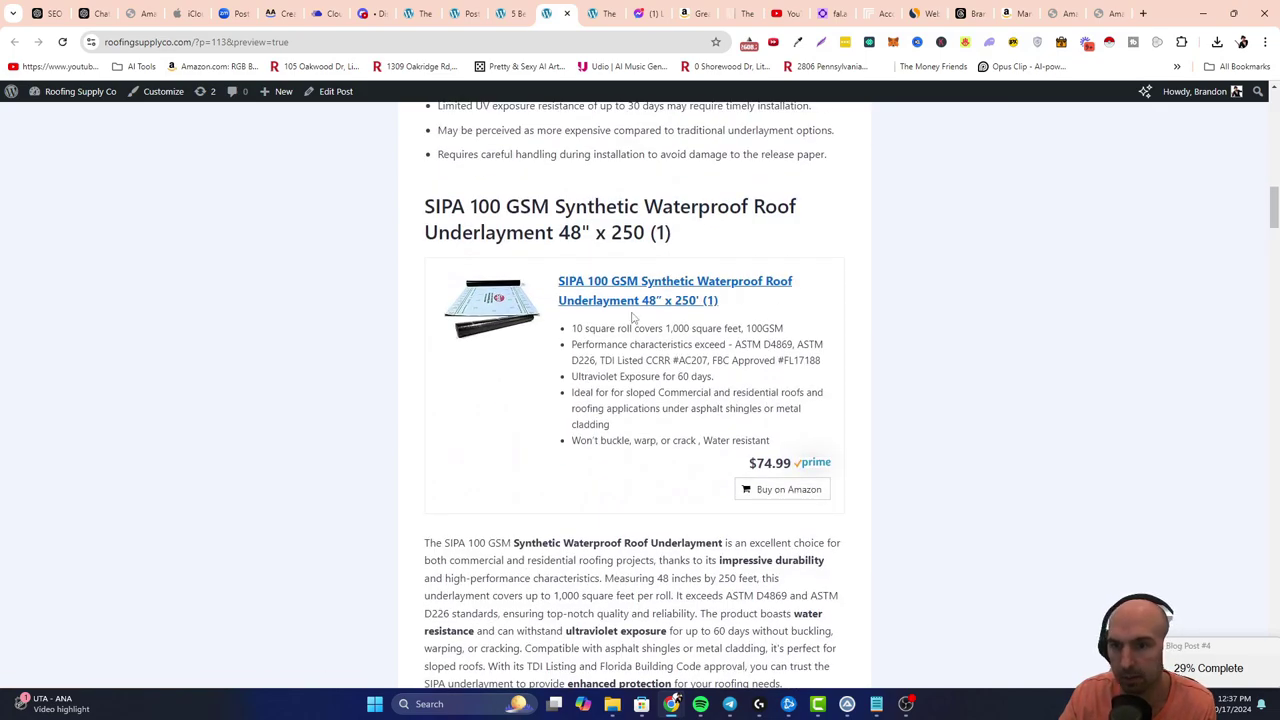
{"action": "scroll", "coordinate": [628, 322], "scroll_direction": "down", "scroll_amount": 4}
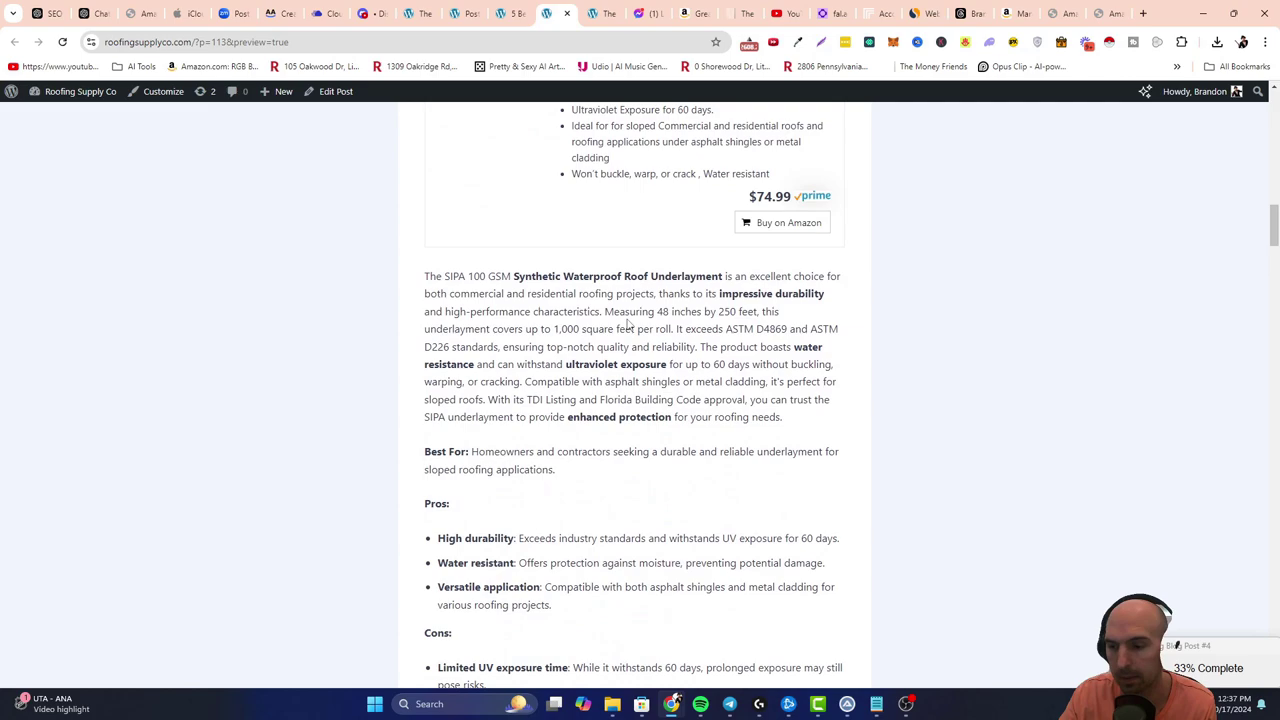
{"action": "scroll", "coordinate": [628, 320], "scroll_direction": "up", "scroll_amount": 2}
{"action": "left_click", "coordinate": [508, 11]}
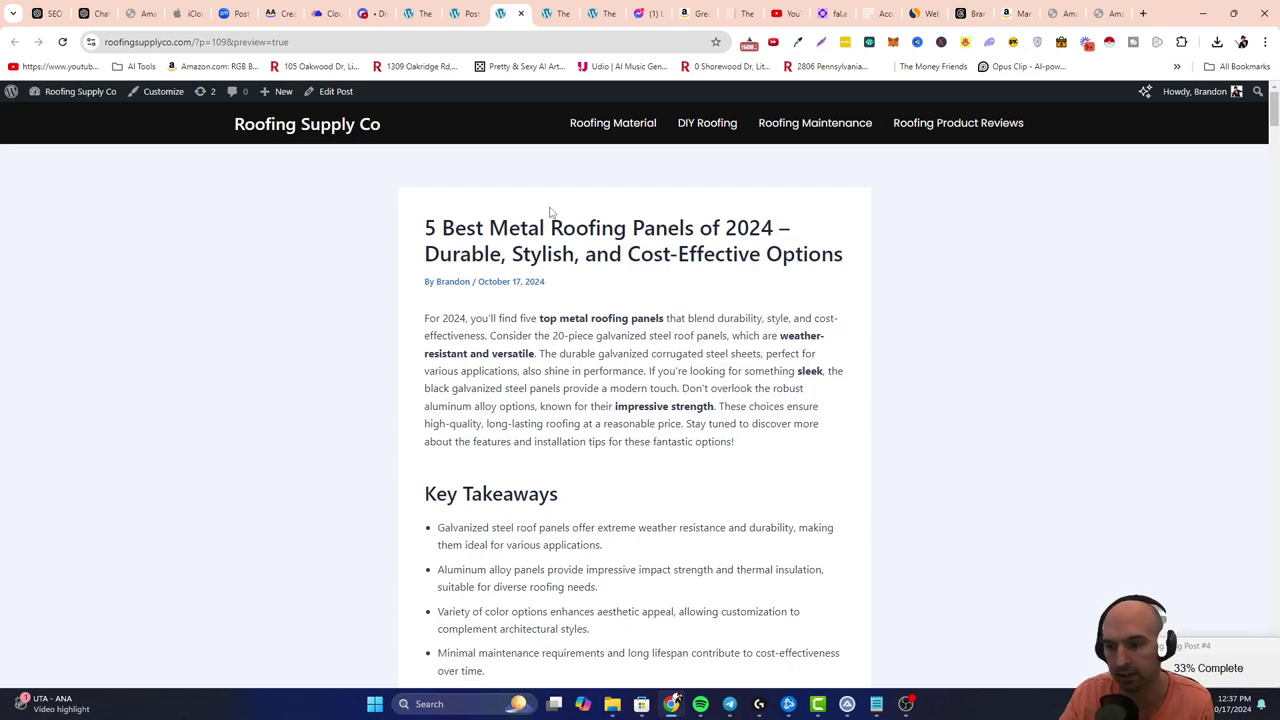
Check the Best Asphalt Shingles post around its first product heading, then return to the admin Posts list.
{"action": "left_click", "coordinate": [413, 13]}
{"action": "scroll", "coordinate": [535, 323], "scroll_direction": "up", "scroll_amount": 6}
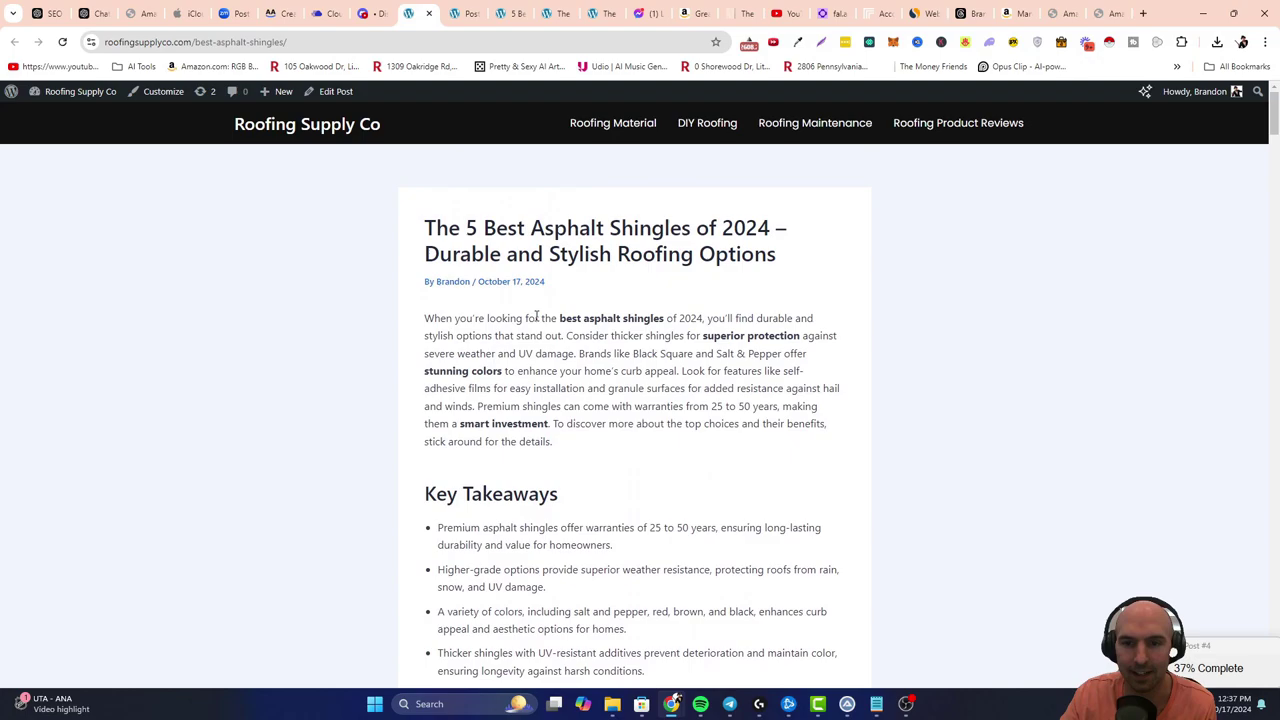
{"action": "scroll", "coordinate": [577, 240], "scroll_direction": "down", "scroll_amount": 5}
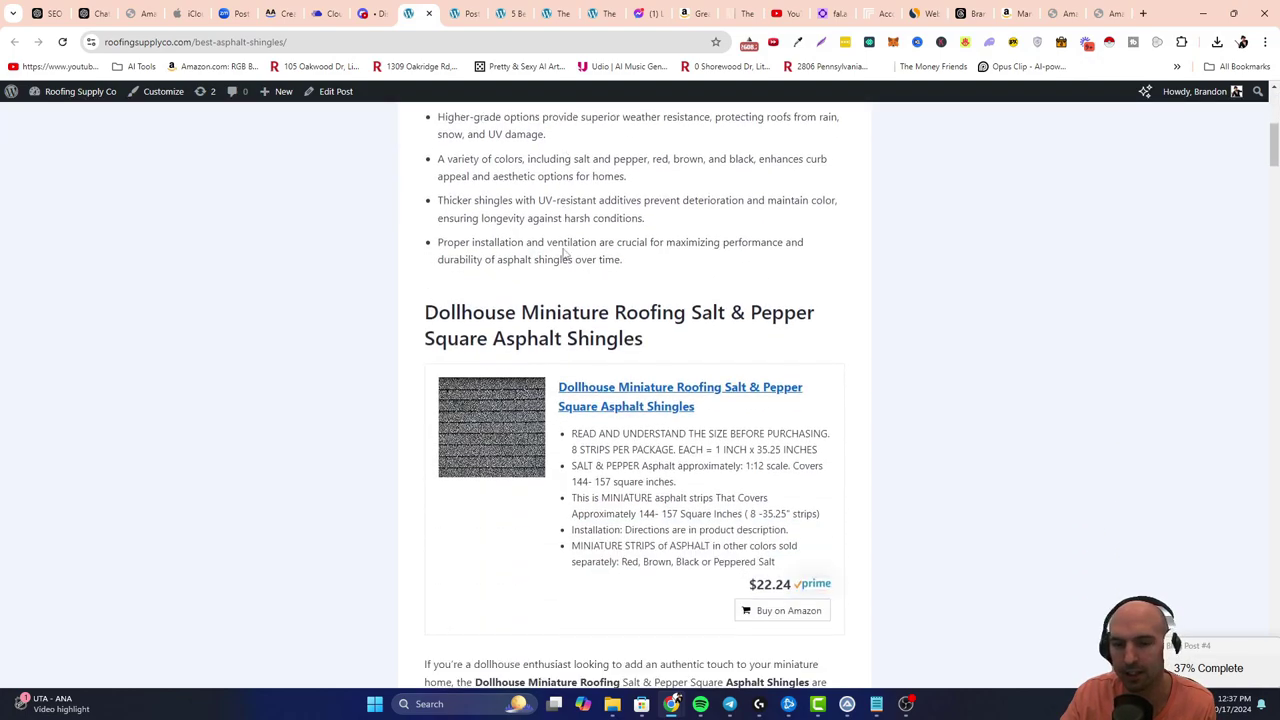
{"action": "left_click_drag", "start_coordinate": [425, 298], "coordinate": [700, 323]}
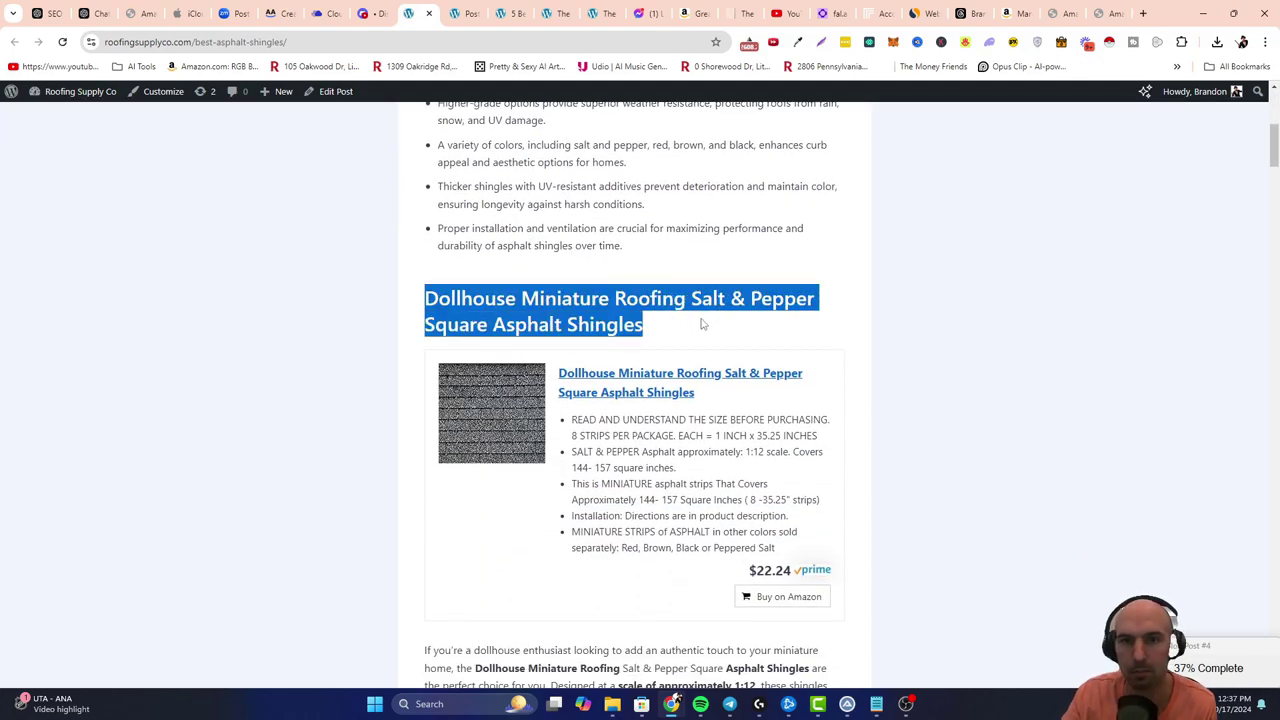
{"action": "scroll", "coordinate": [700, 323], "scroll_direction": "up", "scroll_amount": 5}
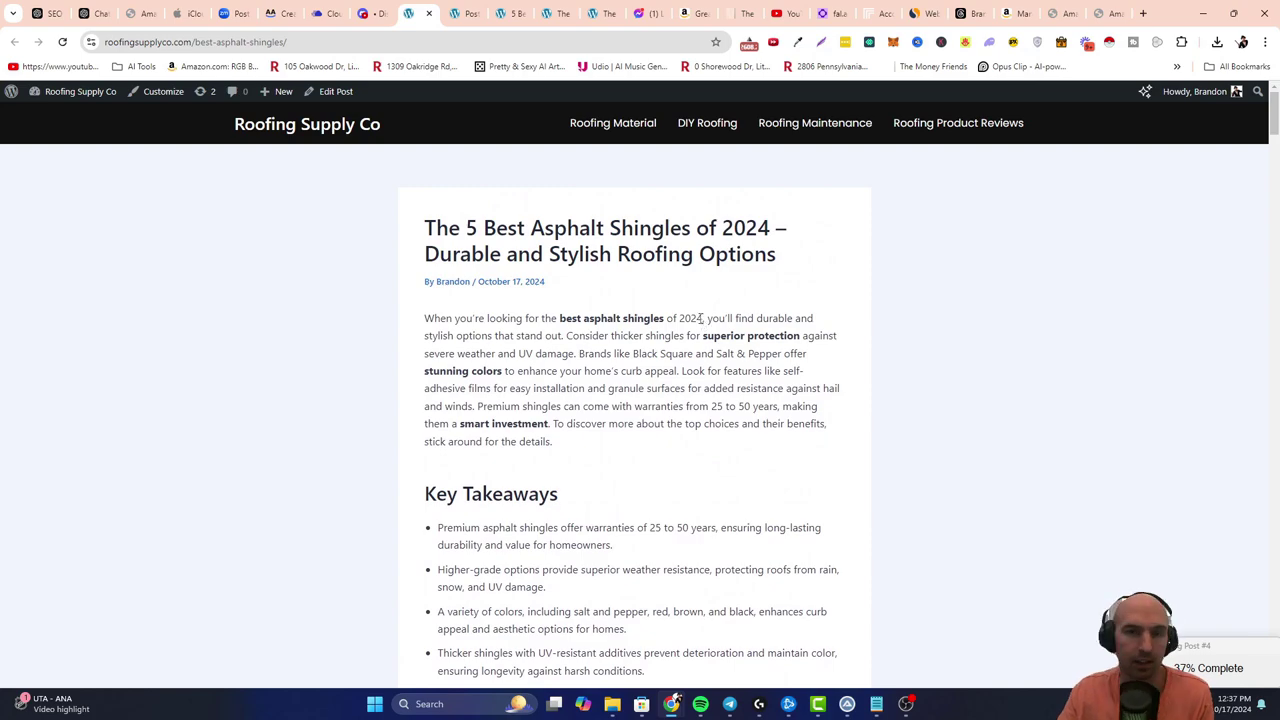
{"action": "left_click", "coordinate": [467, 12]}
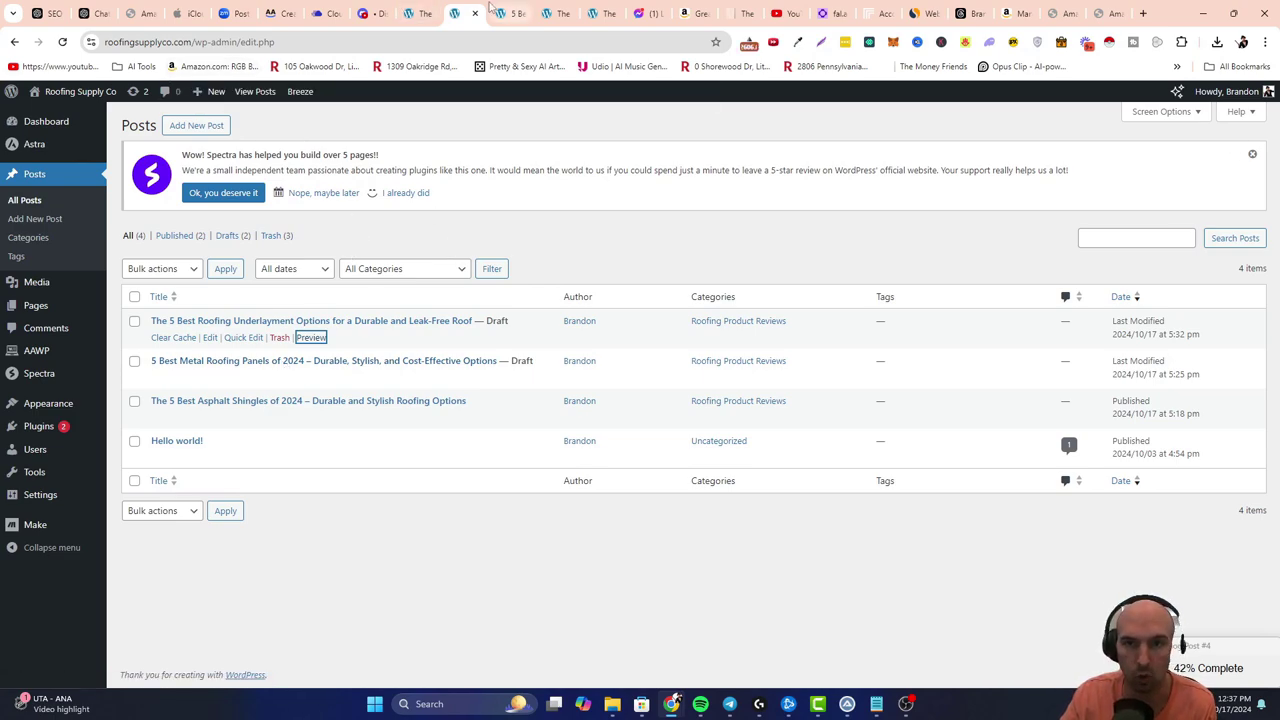
Scroll through the published asphalt shingles roundup post.
{"action": "left_click", "coordinate": [514, 12]}
{"action": "left_click", "coordinate": [484, 8]}
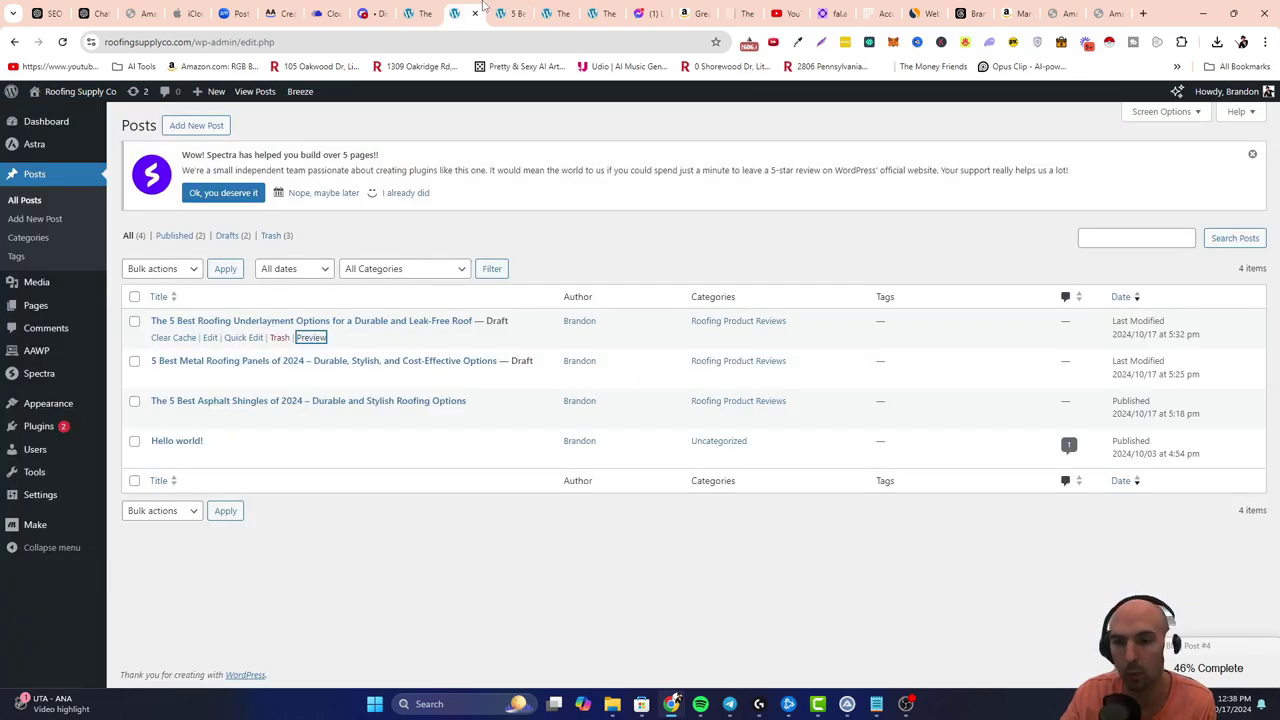
{"action": "left_click", "coordinate": [432, 10]}
{"action": "scroll", "coordinate": [609, 377], "scroll_direction": "down", "scroll_amount": 9}
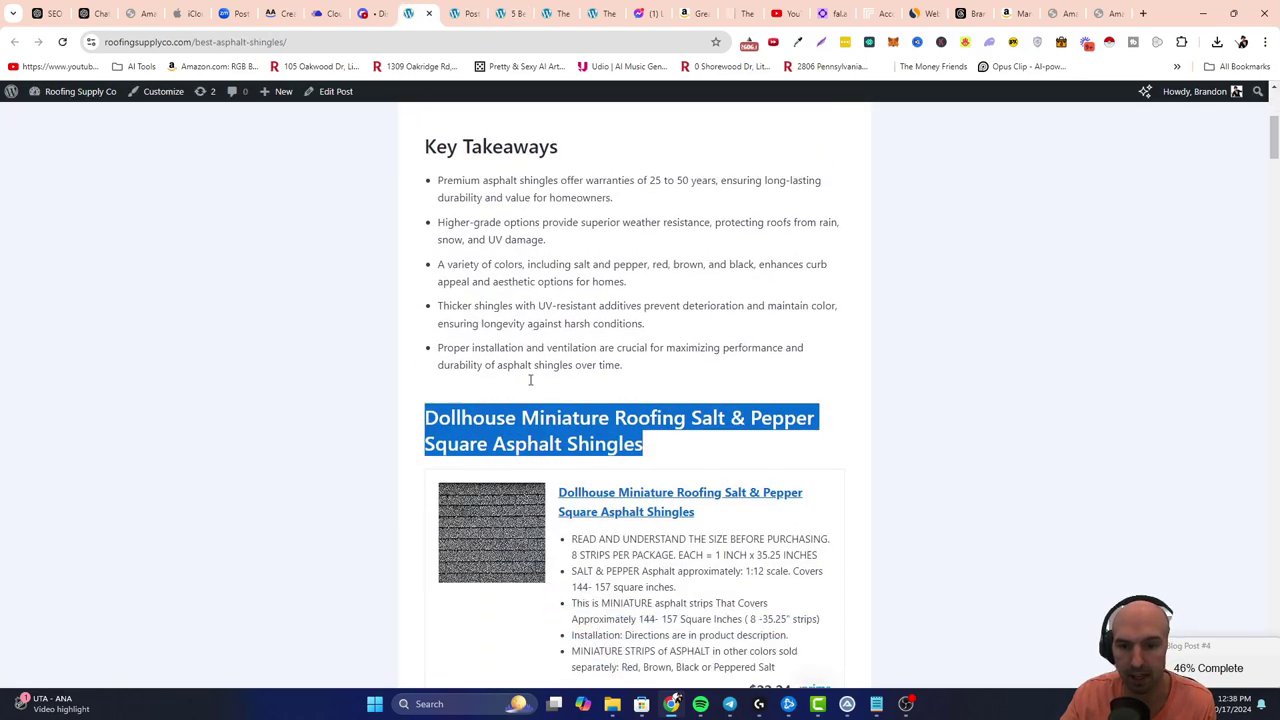
{"action": "scroll", "coordinate": [625, 426], "scroll_direction": "down", "scroll_amount": 15}
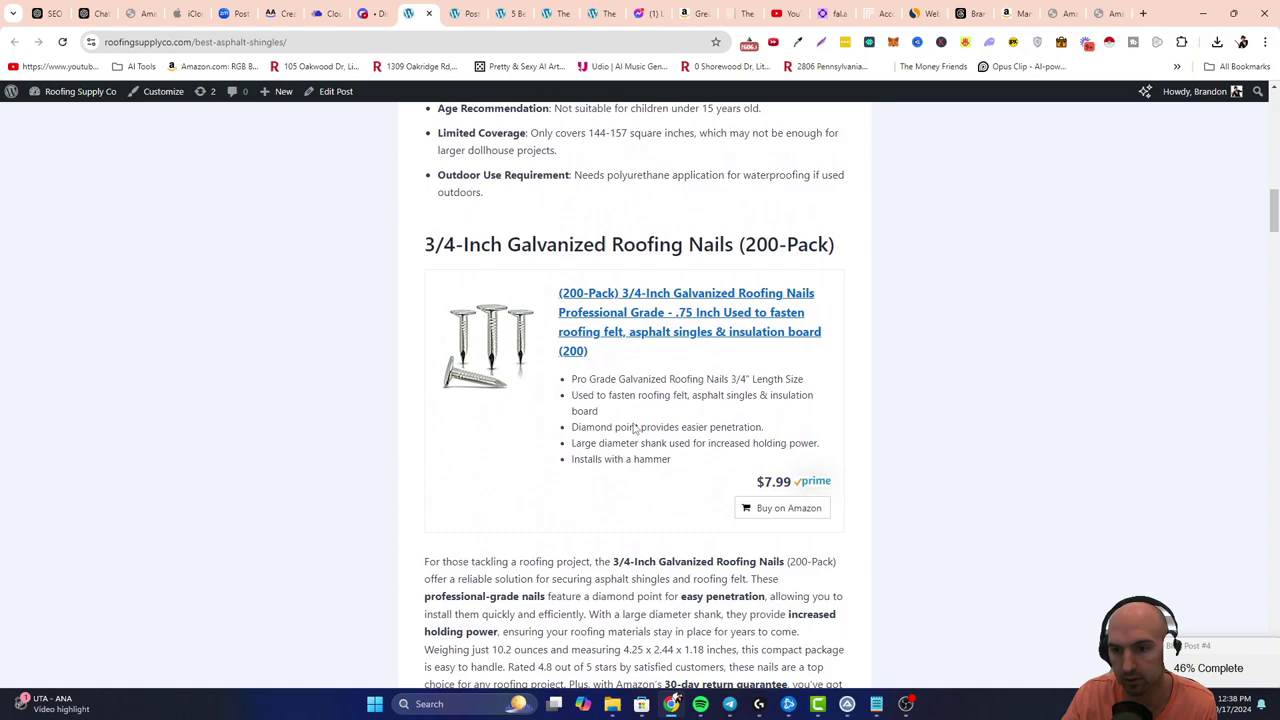
{"action": "scroll", "coordinate": [633, 428], "scroll_direction": "down", "scroll_amount": 6}
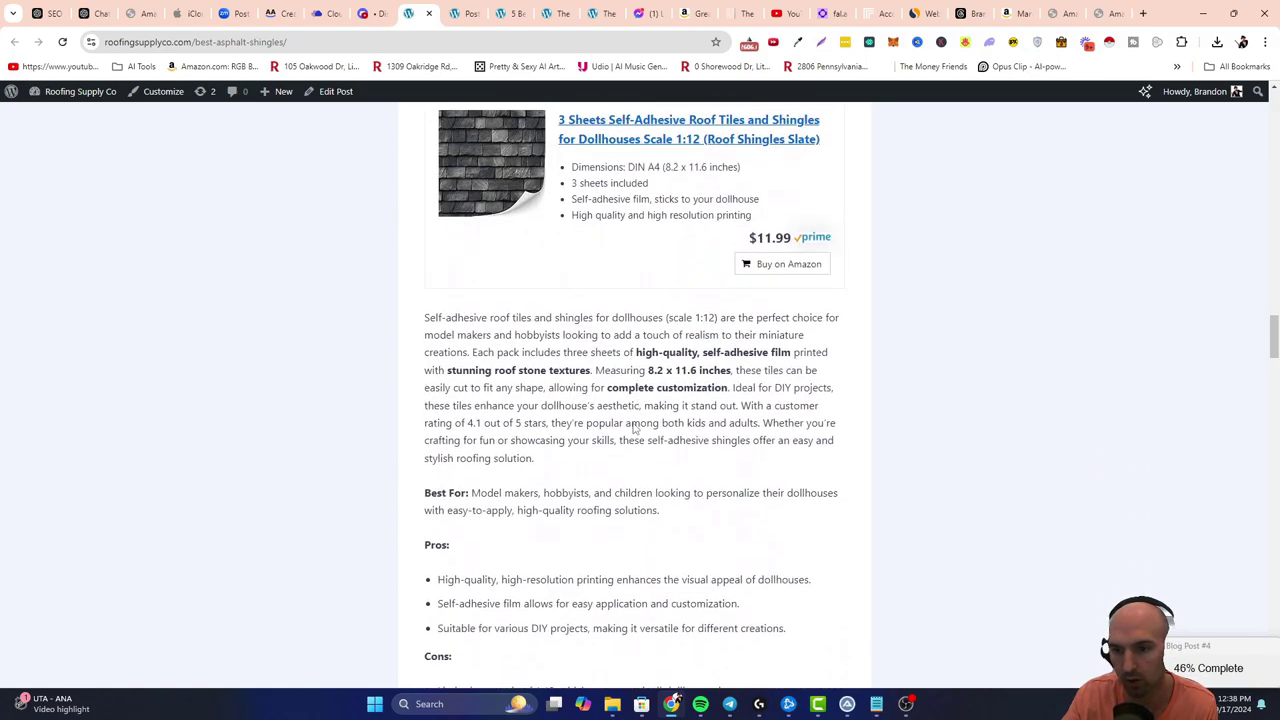
Look over the metal roofing panels preview, then open the admin Dashboard.
{"action": "left_click", "coordinate": [500, 14]}
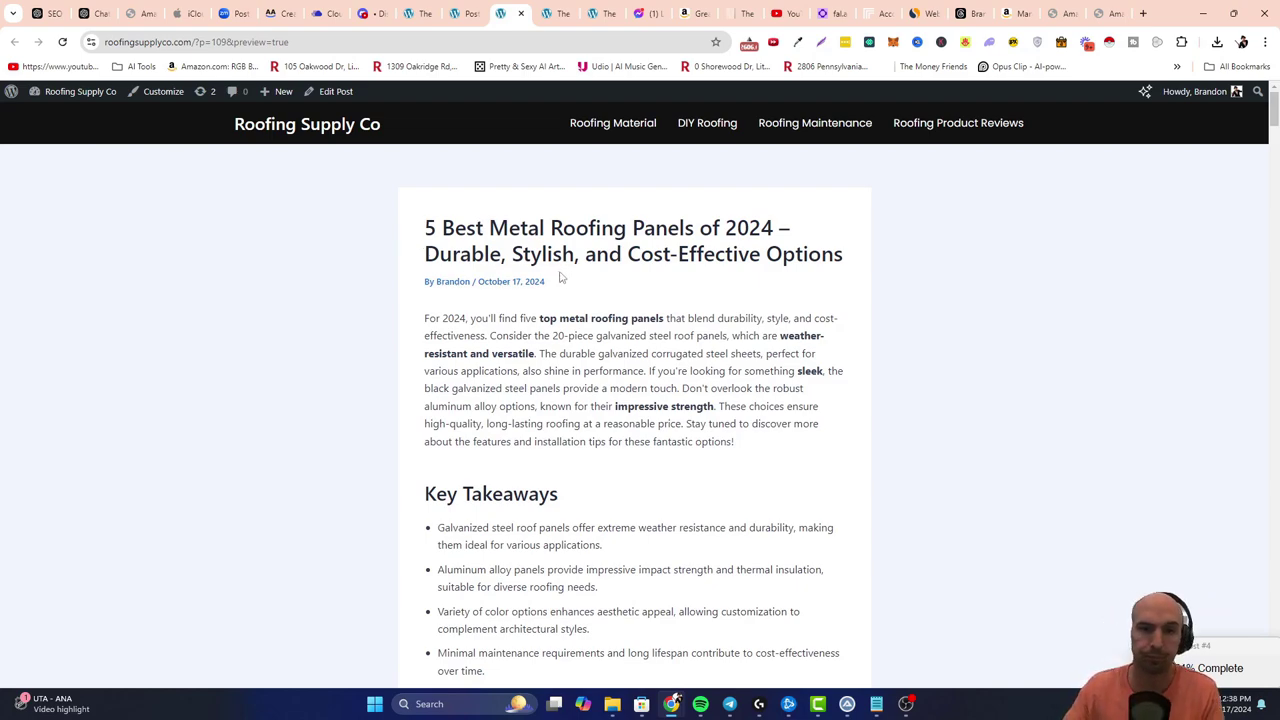
{"action": "scroll", "coordinate": [561, 278], "scroll_direction": "down", "scroll_amount": 5}
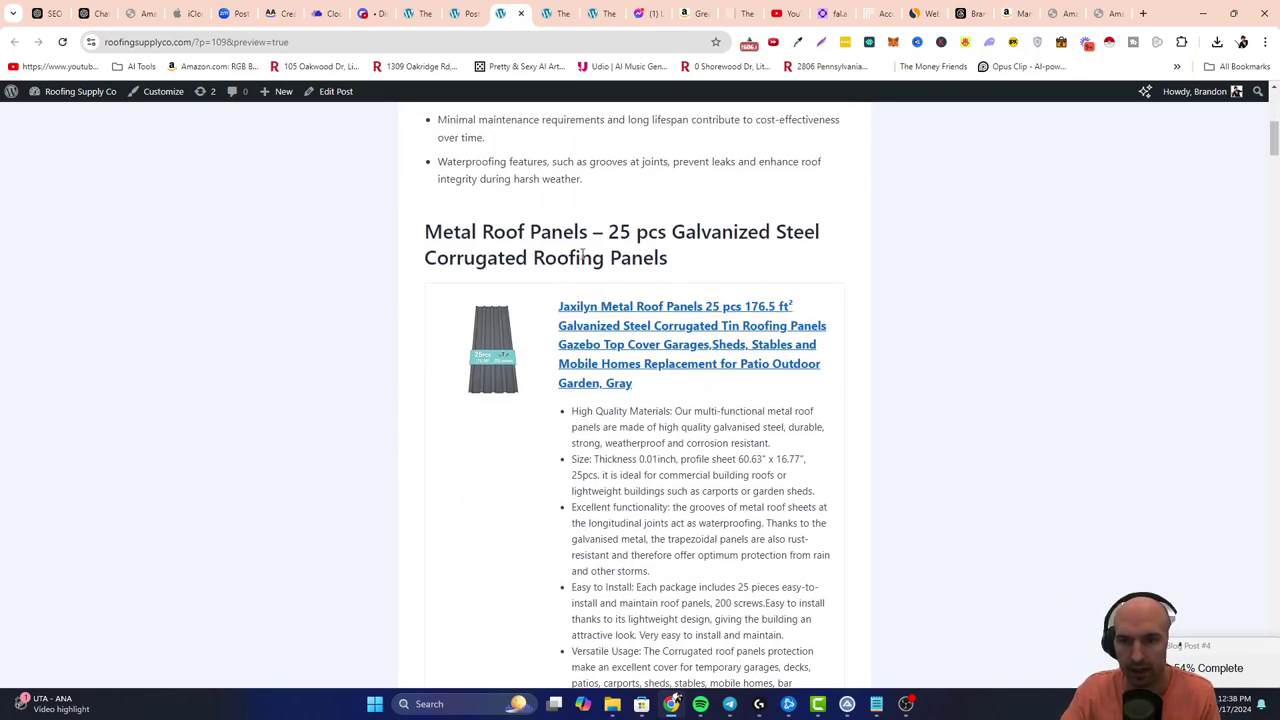
{"action": "scroll", "coordinate": [586, 263], "scroll_direction": "down", "scroll_amount": 1}
{"action": "scroll", "coordinate": [689, 451], "scroll_direction": "up", "scroll_amount": 2}
{"action": "scroll", "coordinate": [591, 360], "scroll_direction": "down", "scroll_amount": 3}
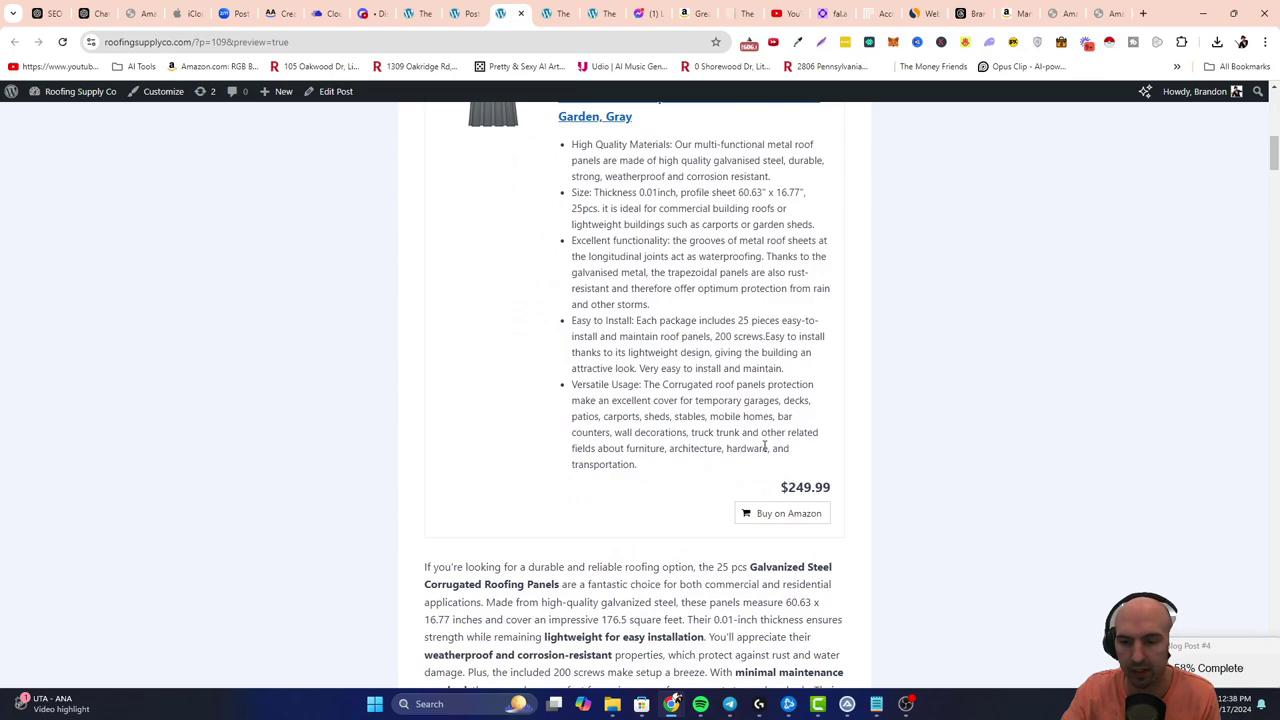
{"action": "scroll", "coordinate": [765, 447], "scroll_direction": "down", "scroll_amount": 1}
{"action": "scroll", "coordinate": [740, 440], "scroll_direction": "up", "scroll_amount": 8}
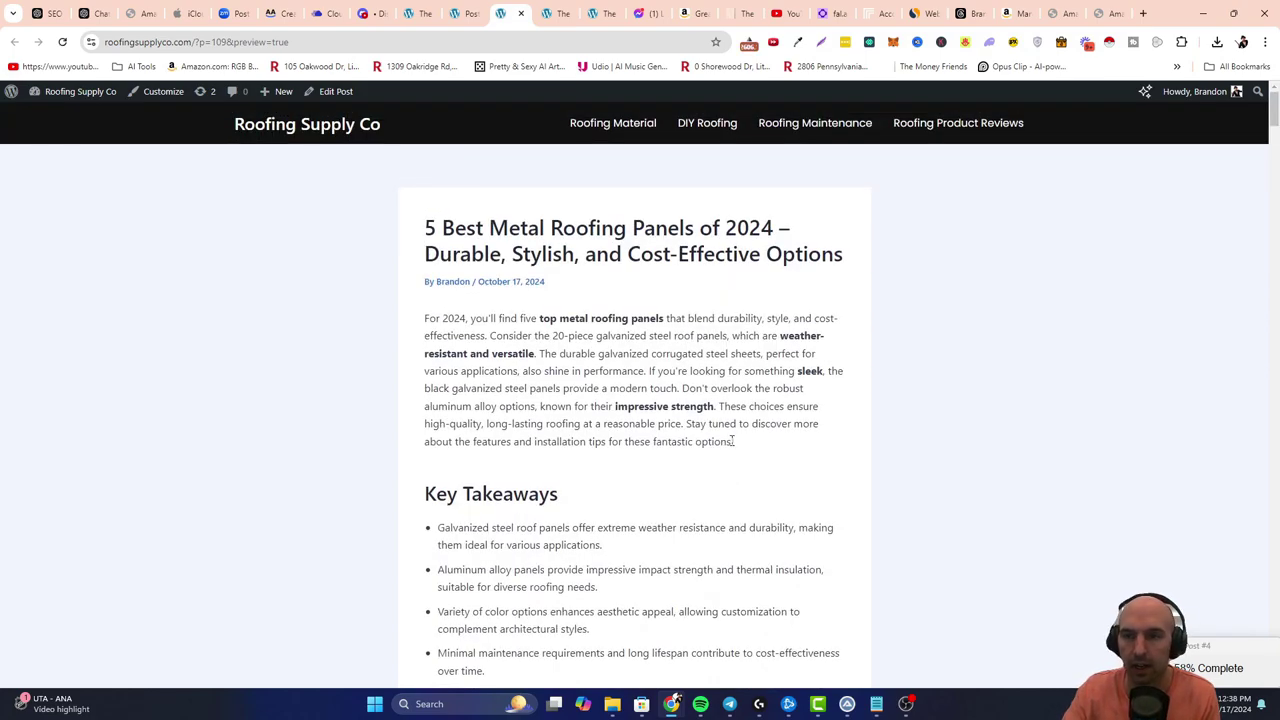
{"action": "left_click", "coordinate": [77, 103]}
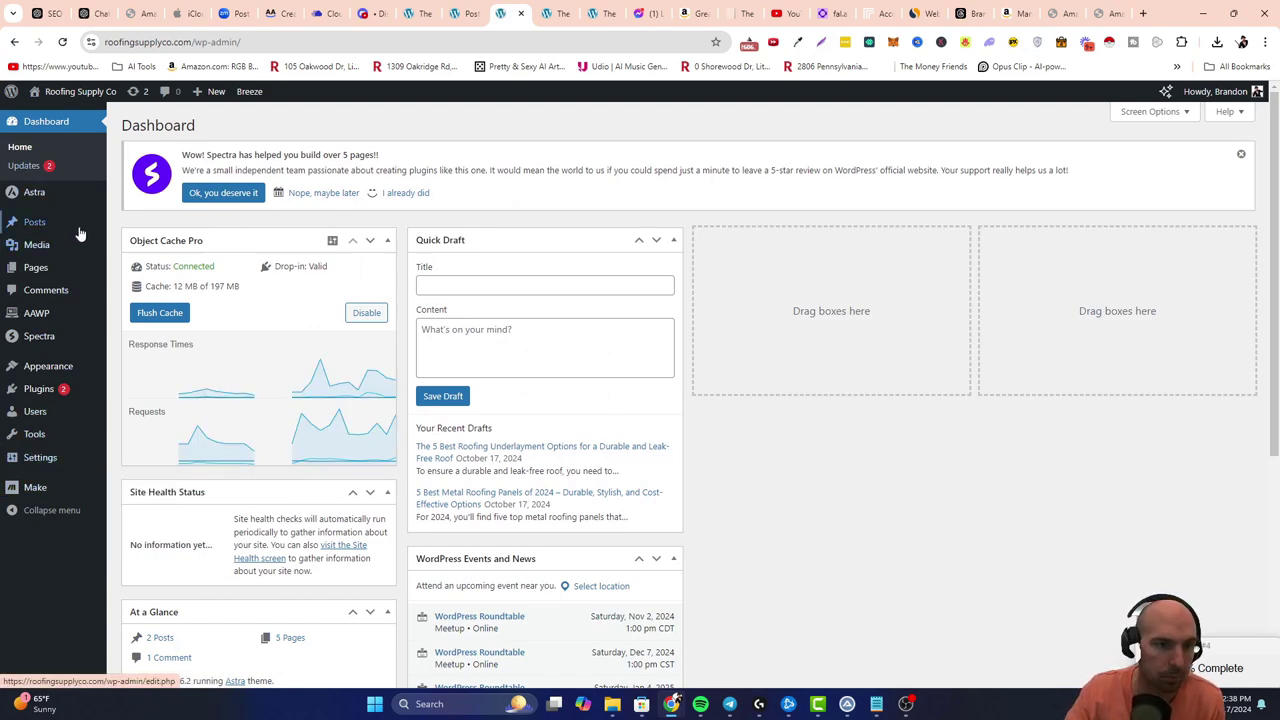
Browse the AAWP Get Started page, then go to Posts > All Posts.
{"action": "left_click", "coordinate": [35, 316]}
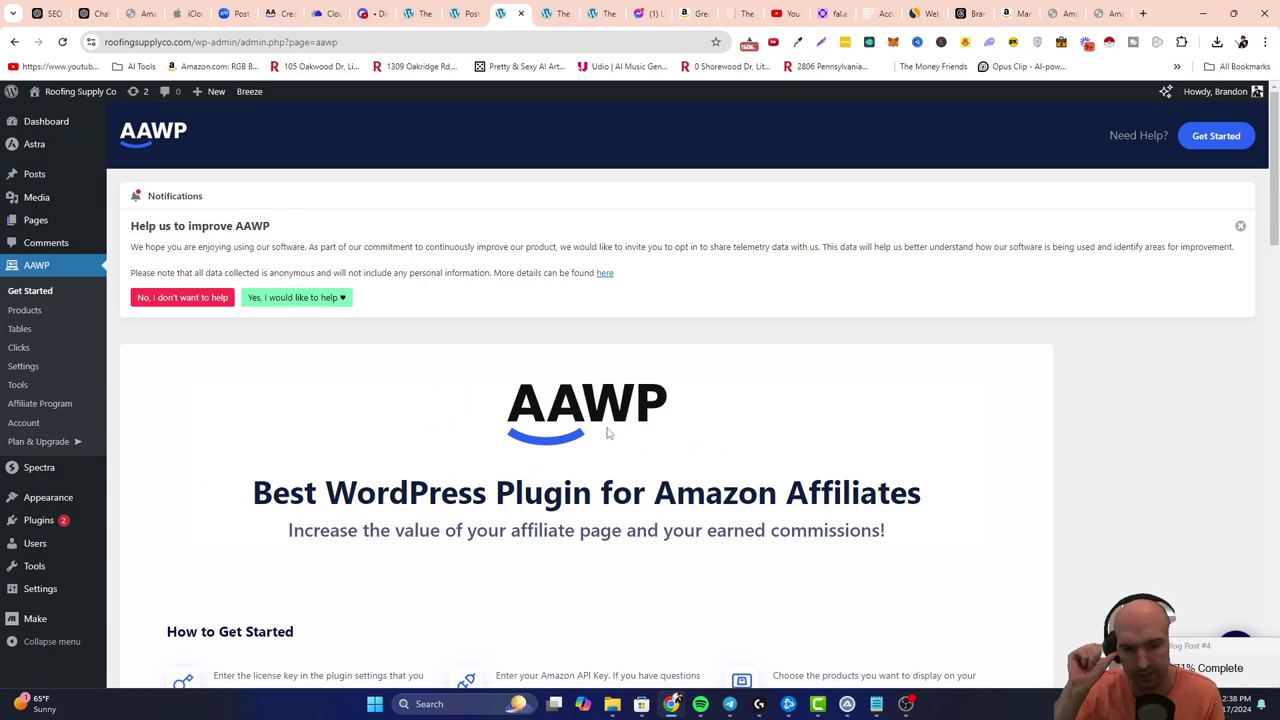
{"action": "scroll", "coordinate": [600, 430], "scroll_direction": "down", "scroll_amount": 7}
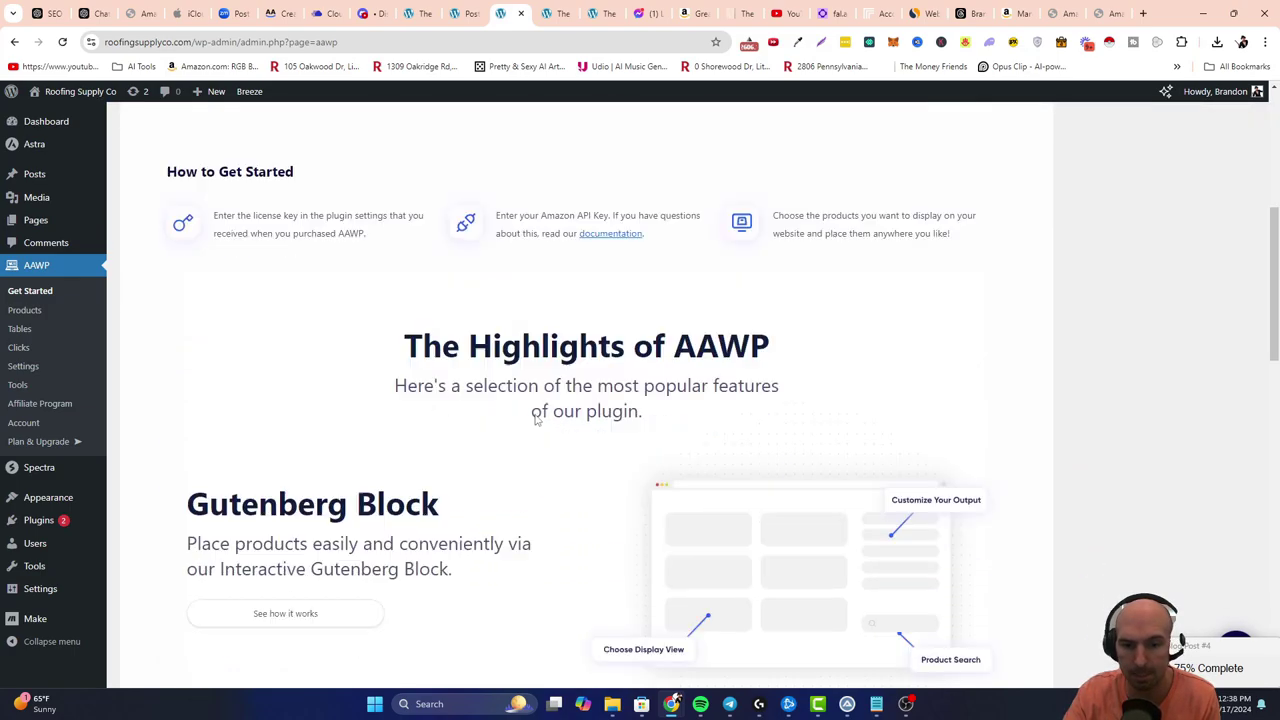
{"action": "scroll", "coordinate": [535, 420], "scroll_direction": "down", "scroll_amount": 5}
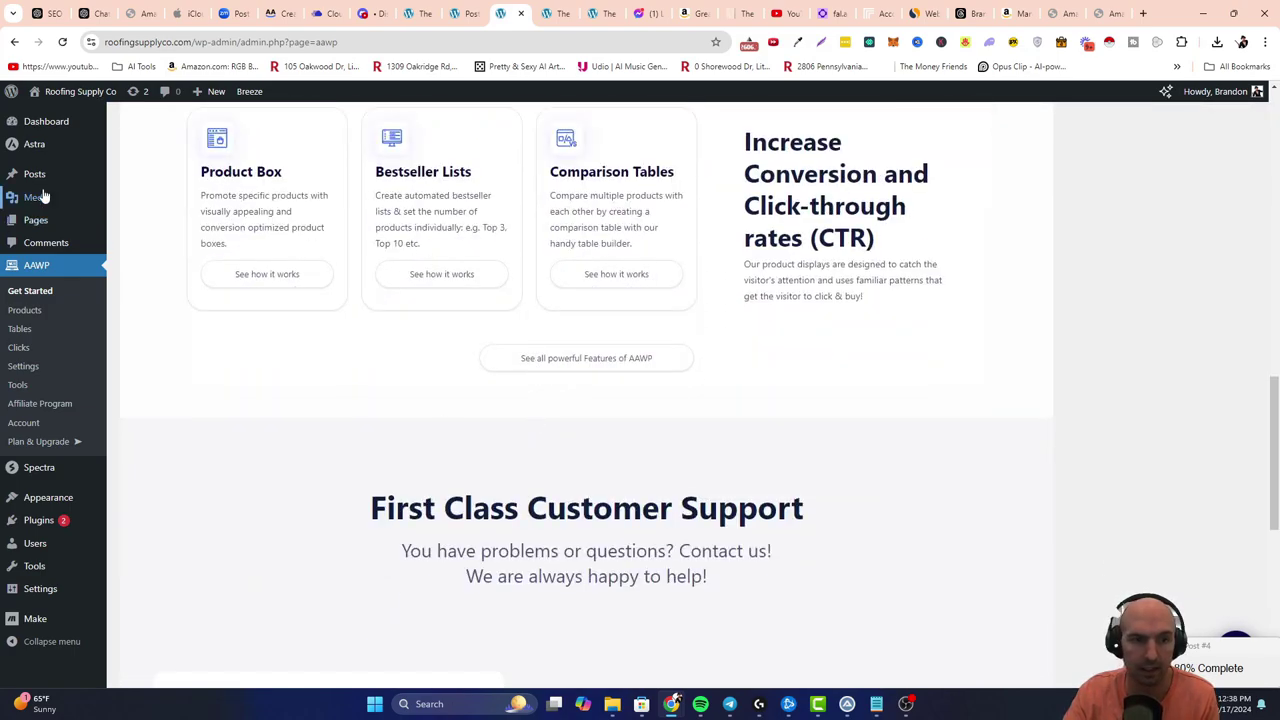
{"action": "mouse_move", "coordinate": [33, 150]}
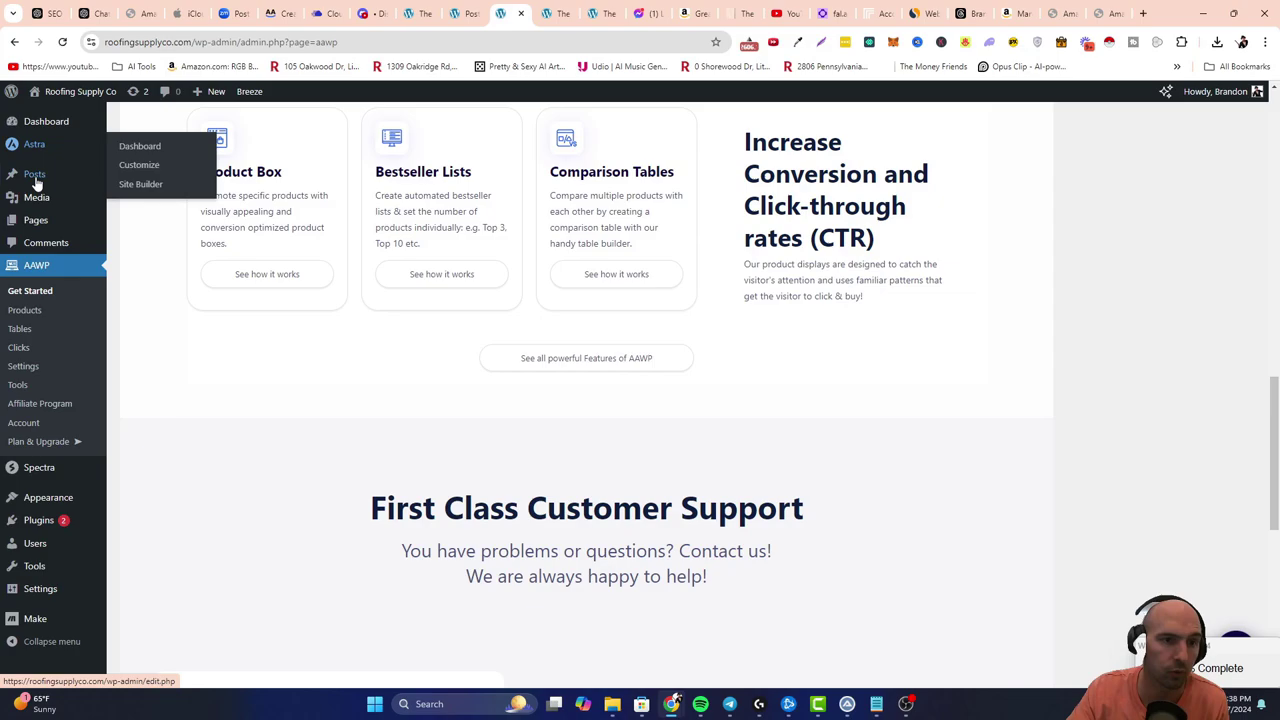
{"action": "mouse_move", "coordinate": [34, 174]}
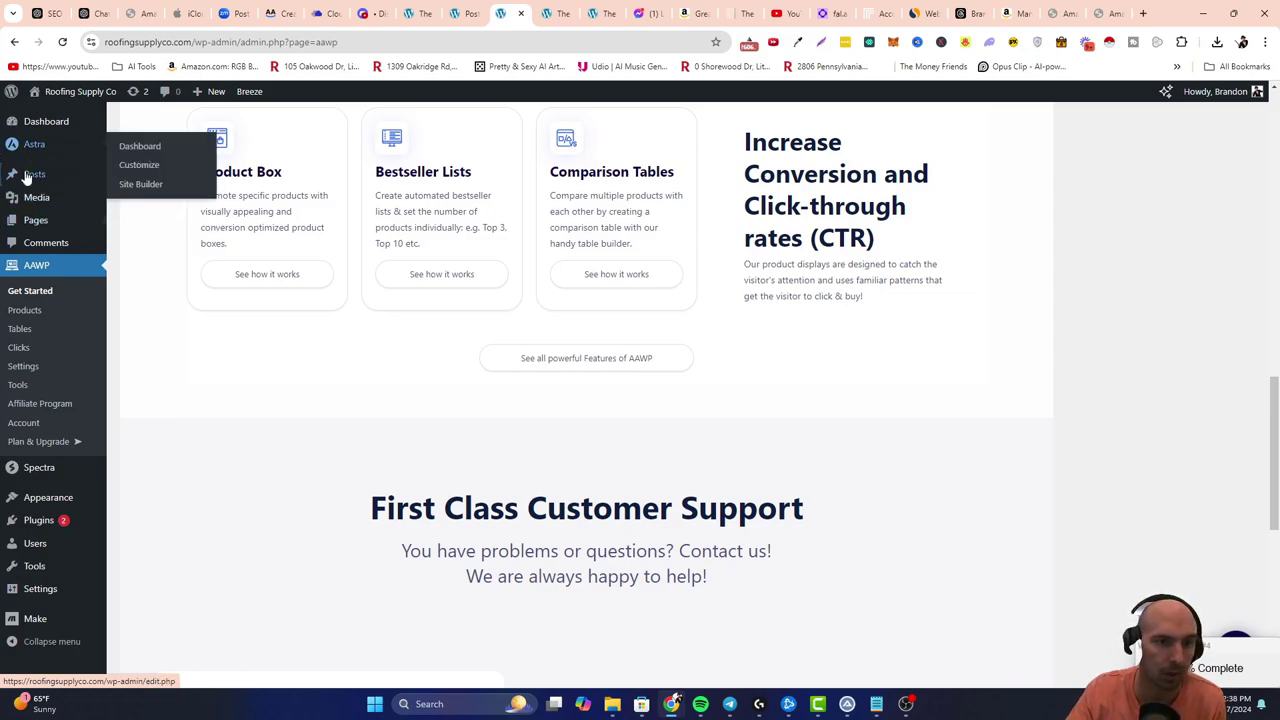
{"action": "left_click", "coordinate": [155, 175]}
{"action": "left_click", "coordinate": [558, 13]}
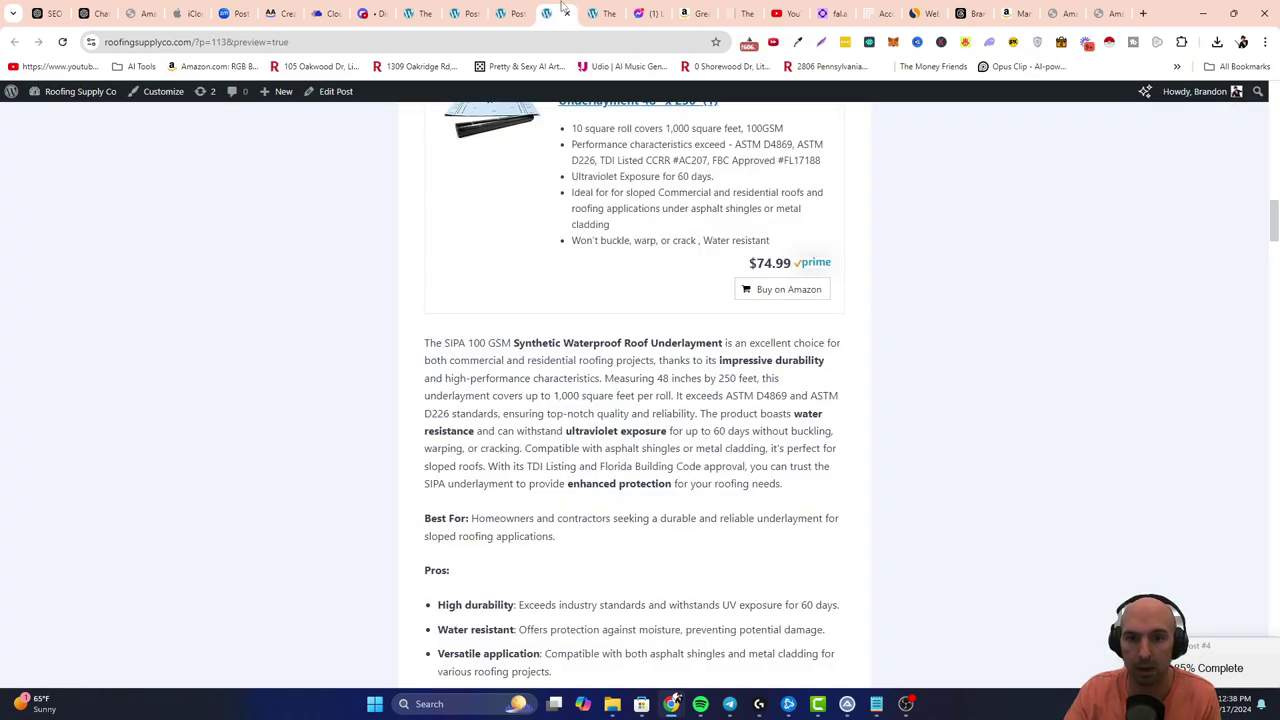
{"action": "scroll", "coordinate": [503, 387], "scroll_direction": "up", "scroll_amount": 3}
{"action": "left_click_drag", "start_coordinate": [429, 340], "coordinate": [709, 367]}
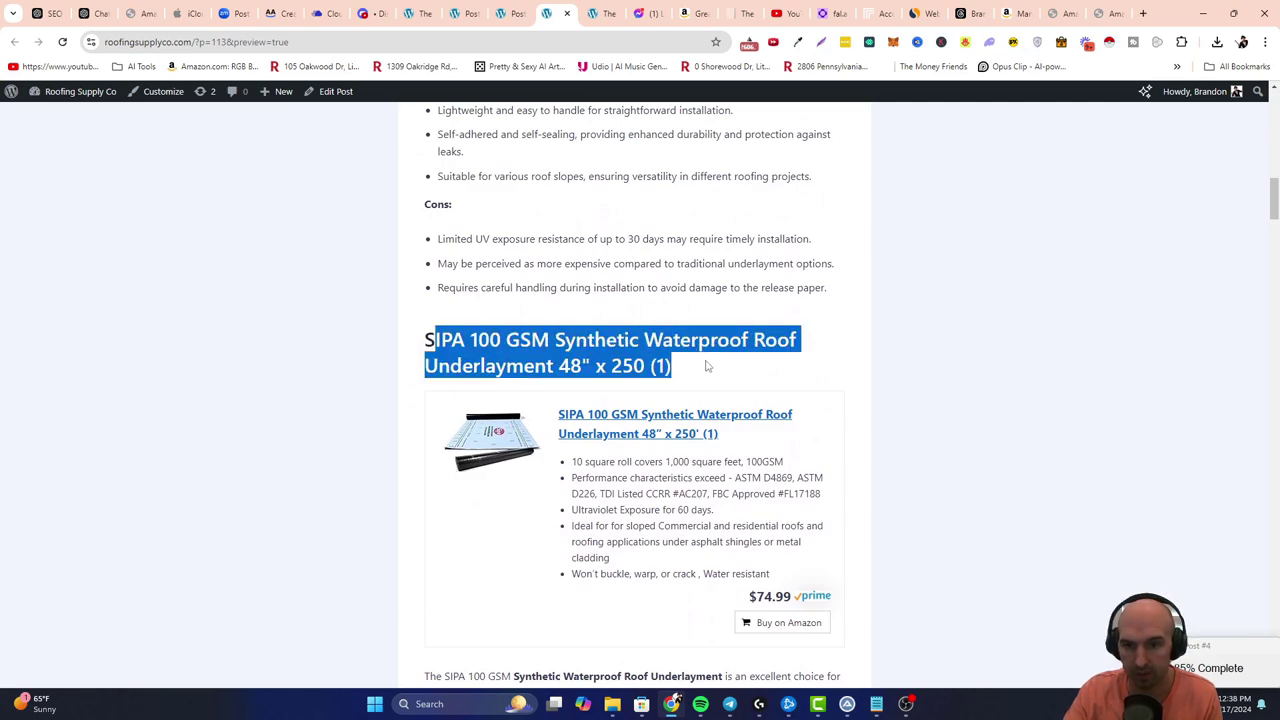
{"action": "scroll", "coordinate": [763, 540], "scroll_direction": "down", "scroll_amount": 1}
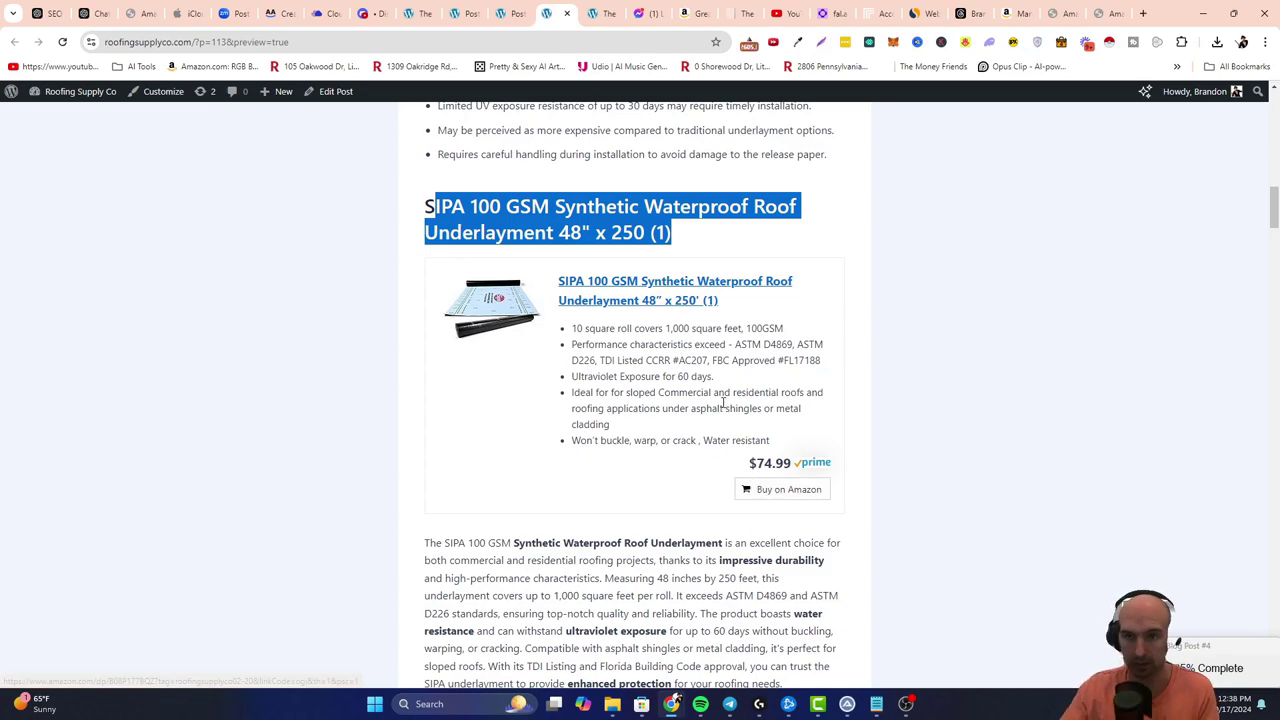
{"action": "scroll", "coordinate": [727, 395], "scroll_direction": "down", "scroll_amount": 3}
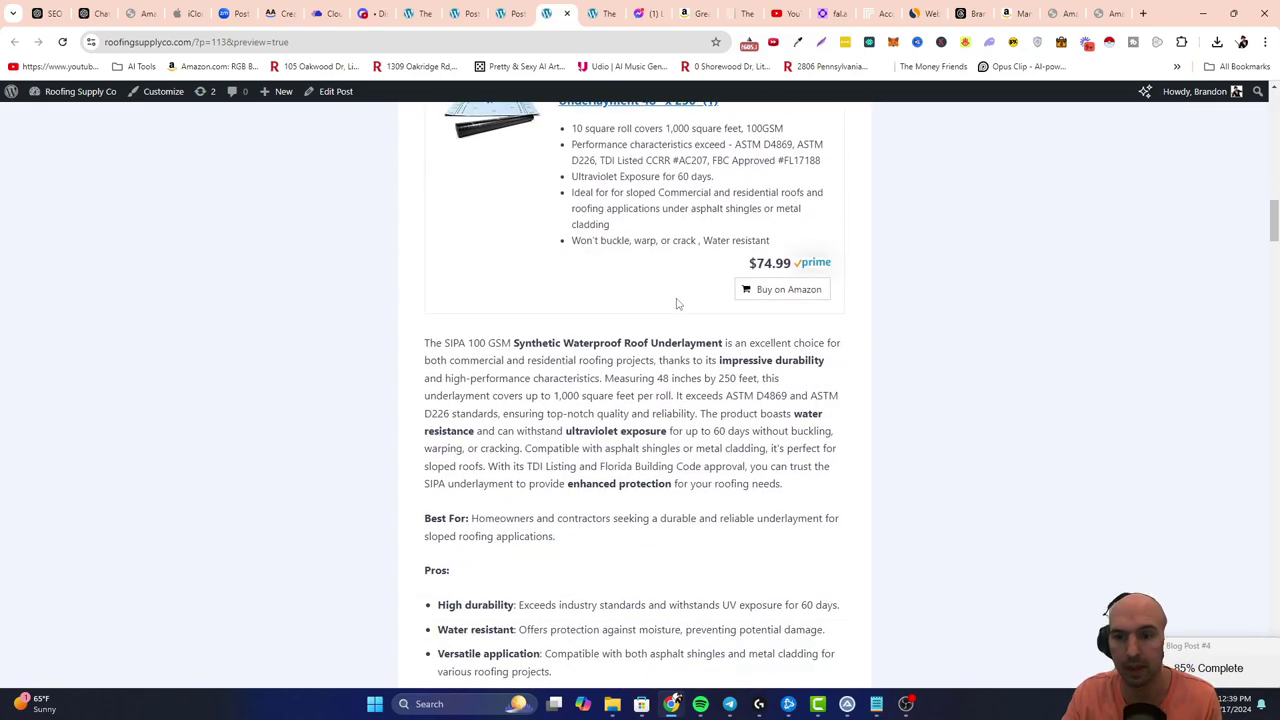
{"action": "scroll", "coordinate": [705, 378], "scroll_direction": "down", "scroll_amount": 3}
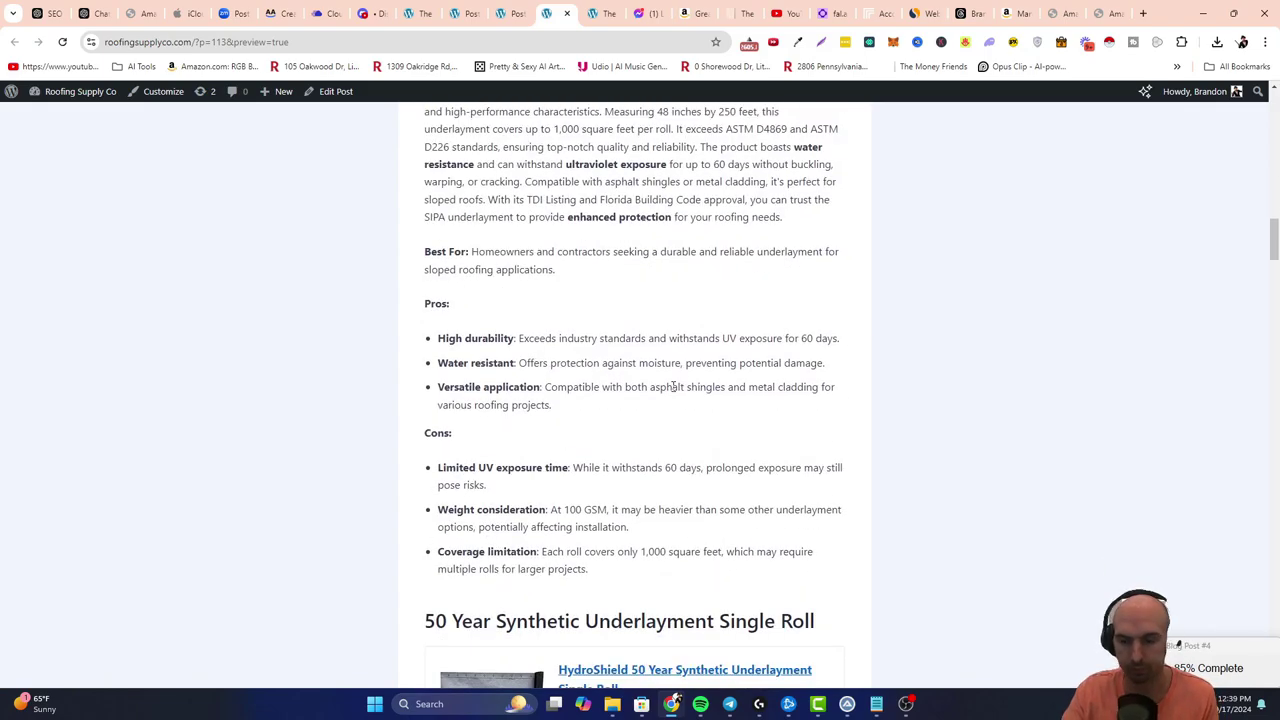
{"action": "scroll", "coordinate": [673, 386], "scroll_direction": "down", "scroll_amount": 10}
{"action": "scroll", "coordinate": [668, 388], "scroll_direction": "up", "scroll_amount": 13}
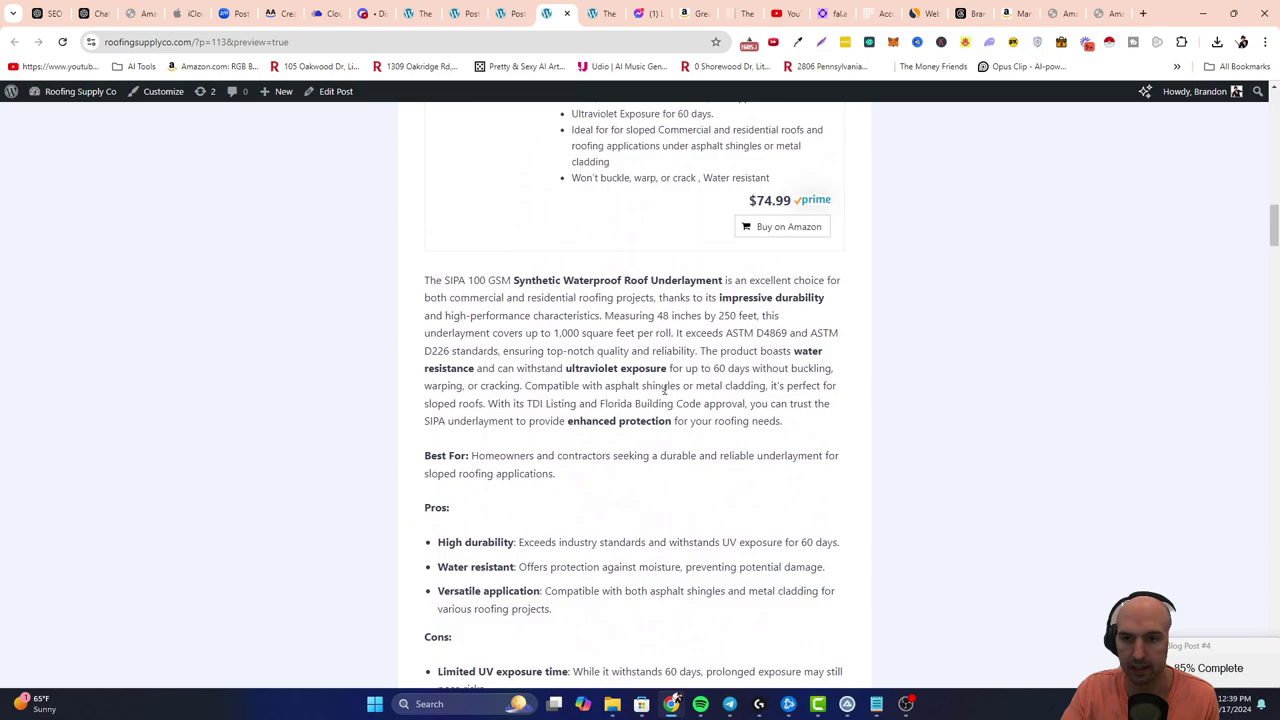
{"action": "scroll", "coordinate": [664, 390], "scroll_direction": "up", "scroll_amount": 18}
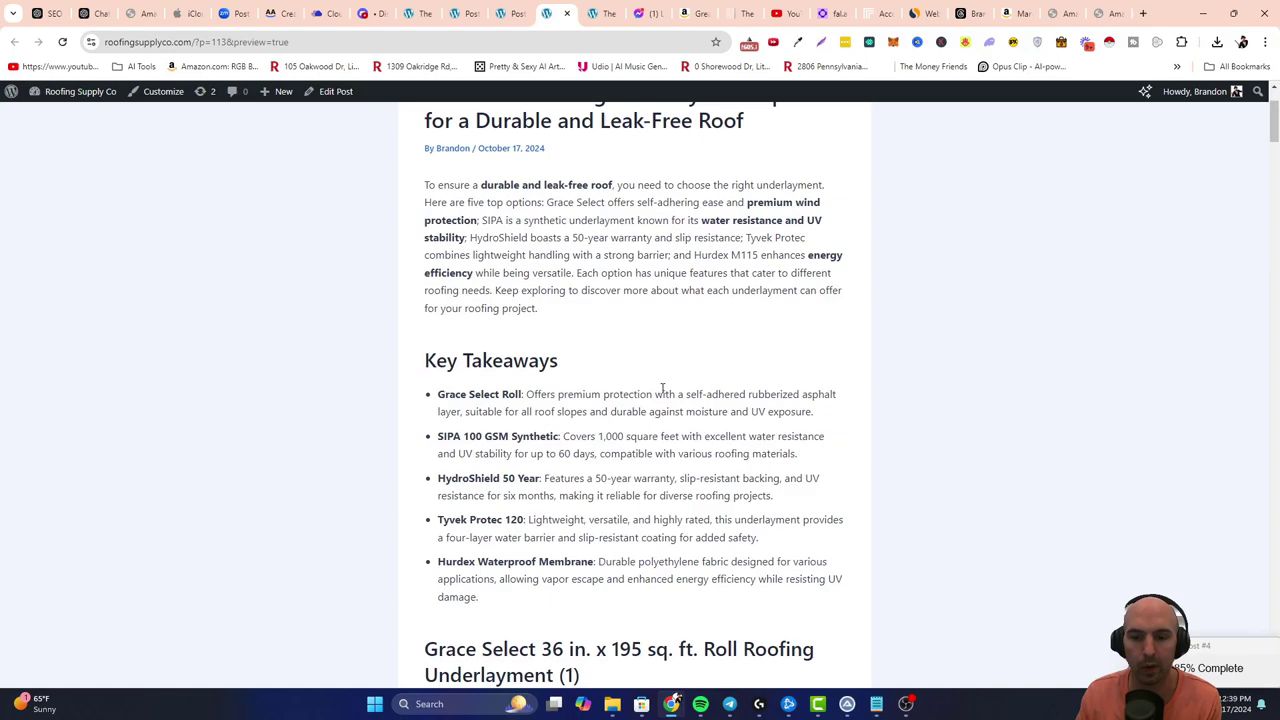
{"action": "left_click", "coordinate": [905, 704]}
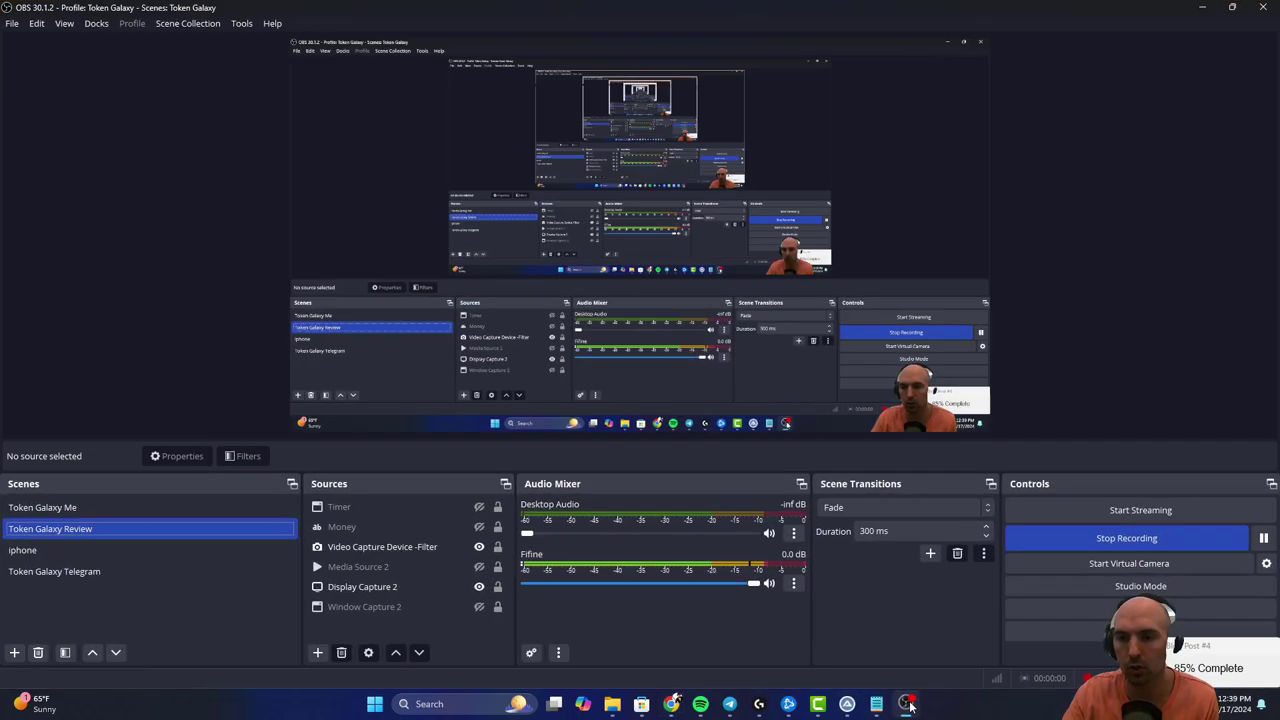
{"action": "left_click", "coordinate": [905, 704]}
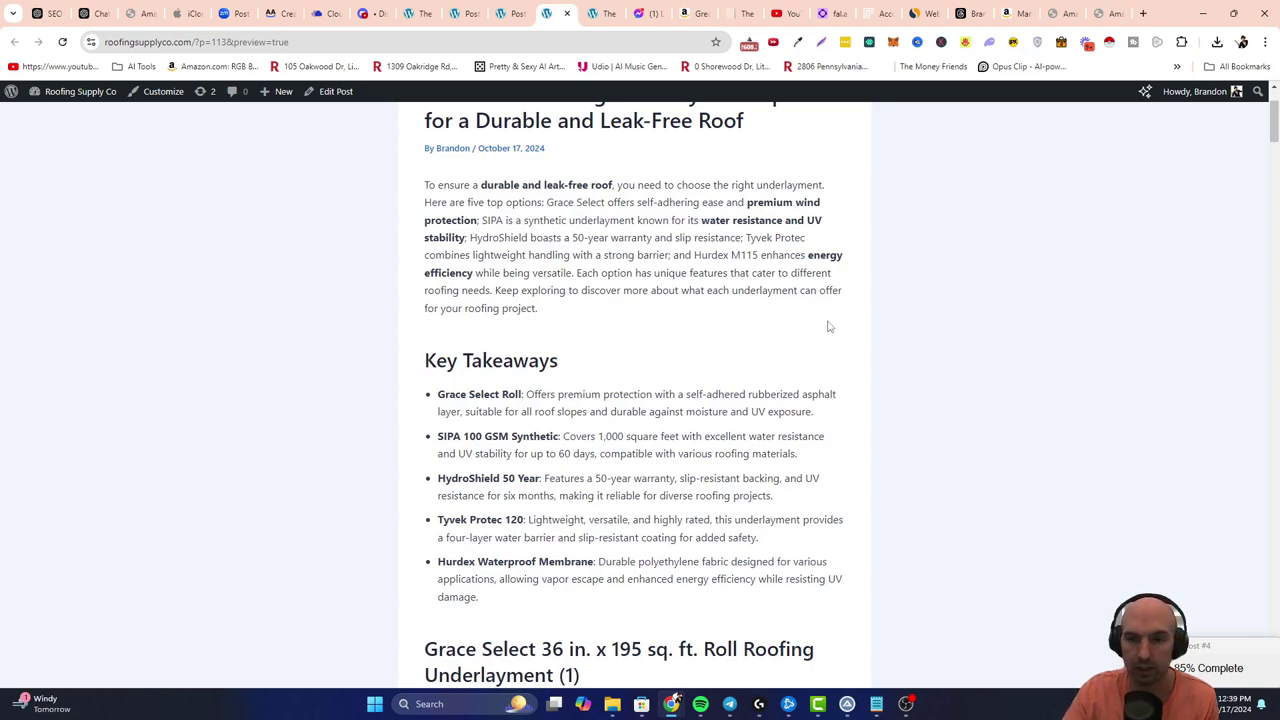
{"action": "scroll", "coordinate": [830, 310], "scroll_direction": "up", "scroll_amount": 1}
{"action": "scroll", "coordinate": [814, 306], "scroll_direction": "down", "scroll_amount": 7}
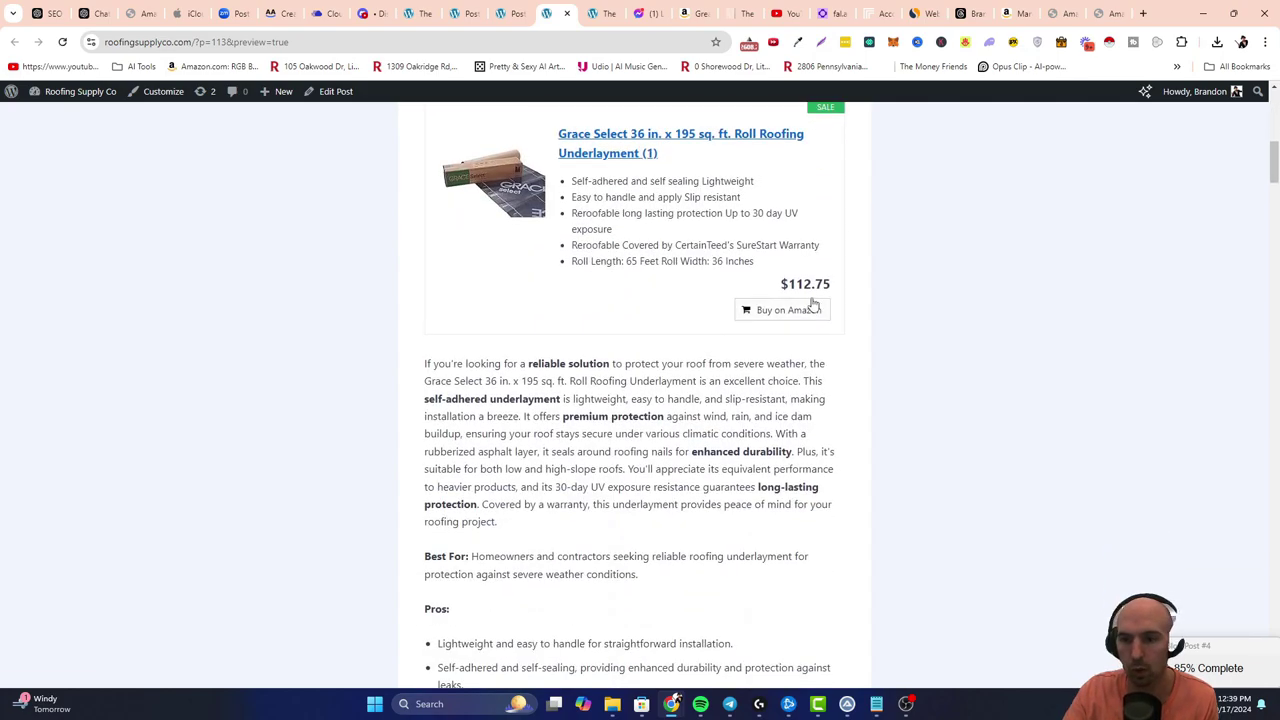
{"action": "scroll", "coordinate": [812, 306], "scroll_direction": "down", "scroll_amount": 8}
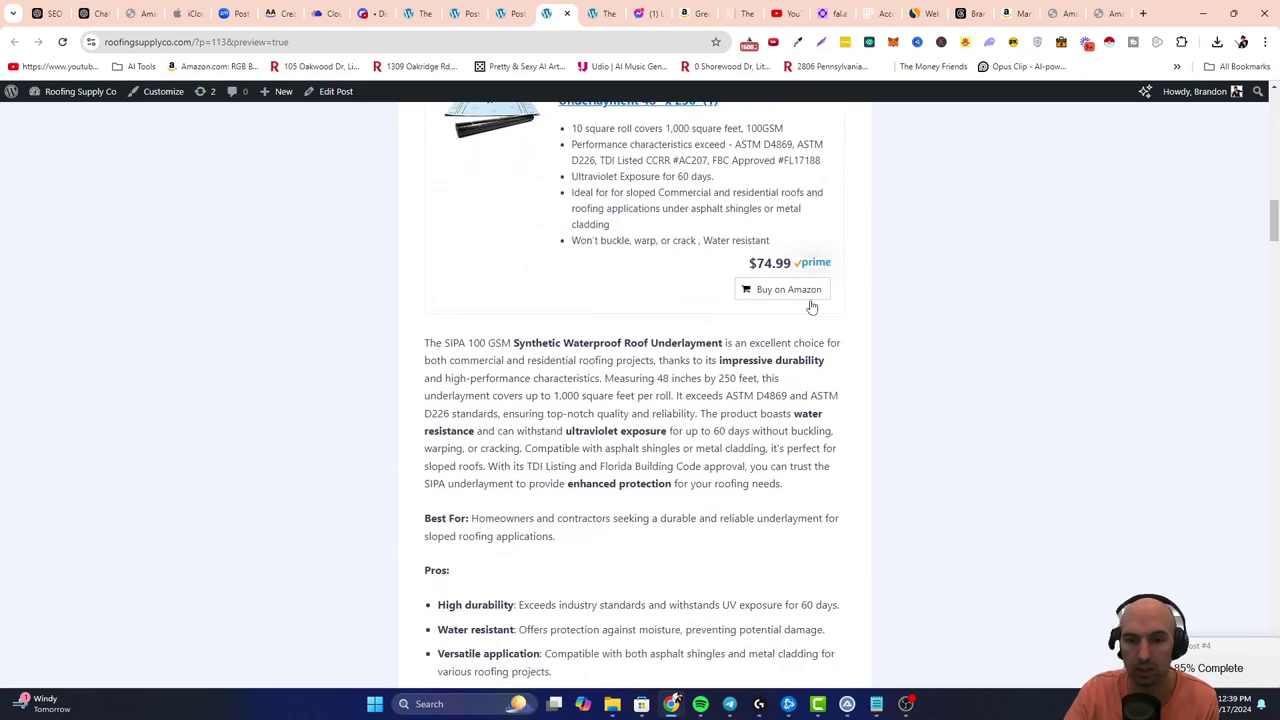
{"action": "scroll", "coordinate": [812, 306], "scroll_direction": "down", "scroll_amount": 9}
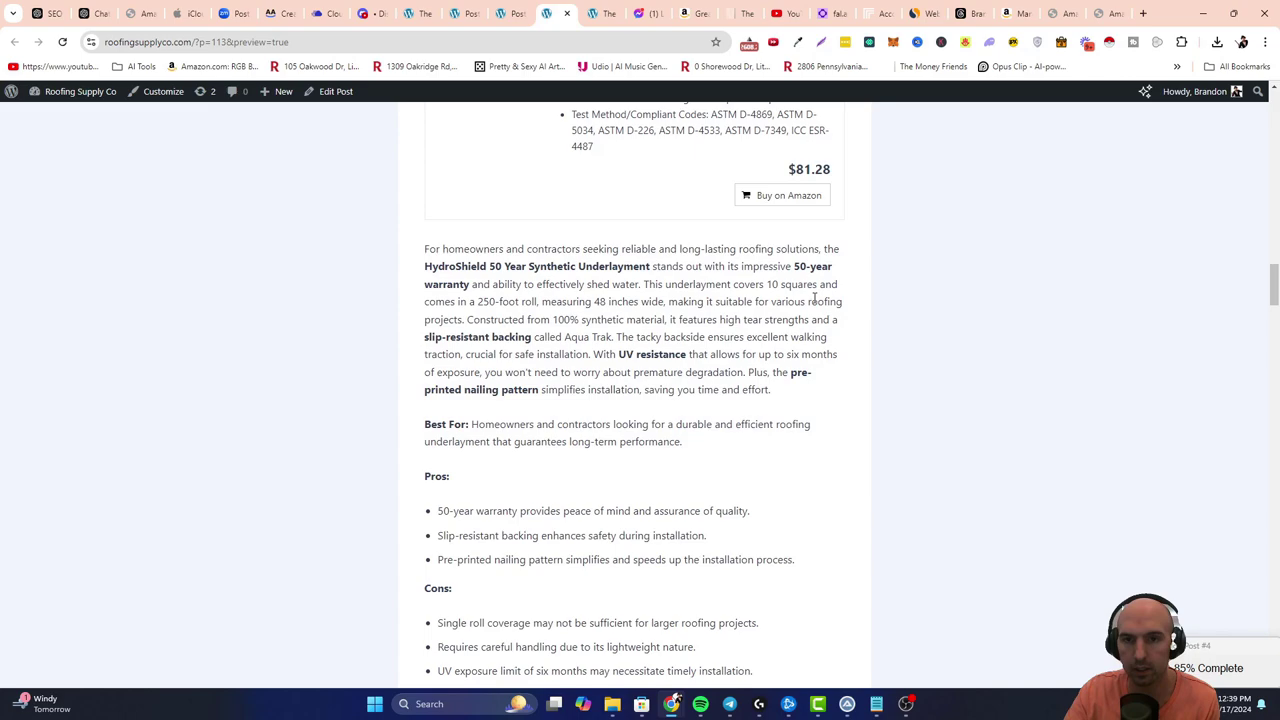